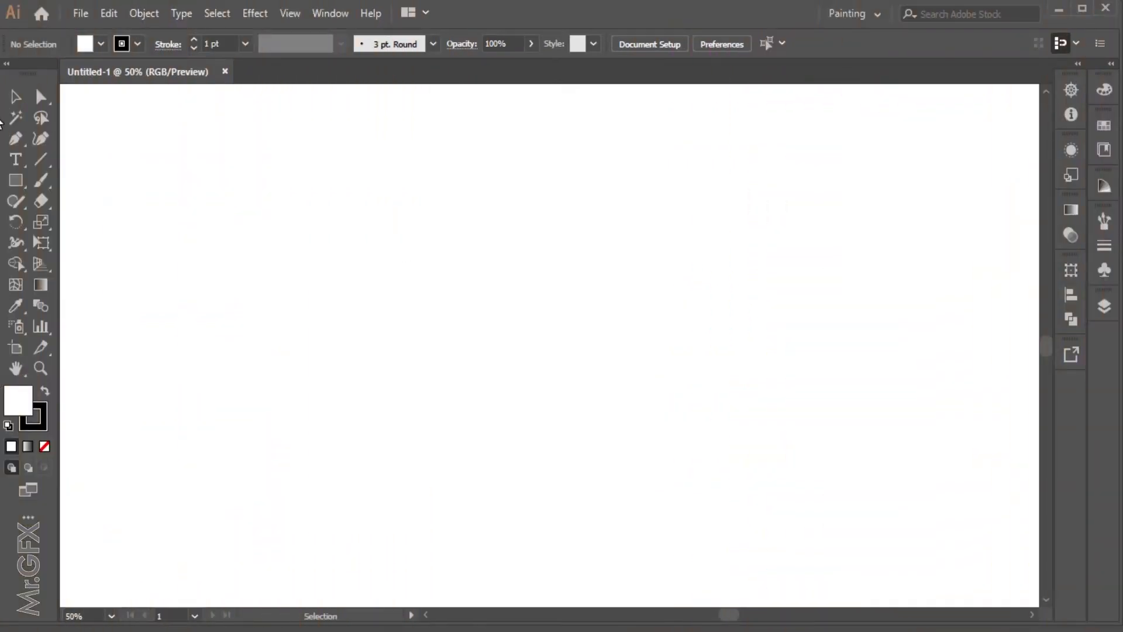
Draw a square about 515 px wide near the artboard's centre with a black outline and no fill.
{"action": "left_click", "coordinate": [15, 179]}
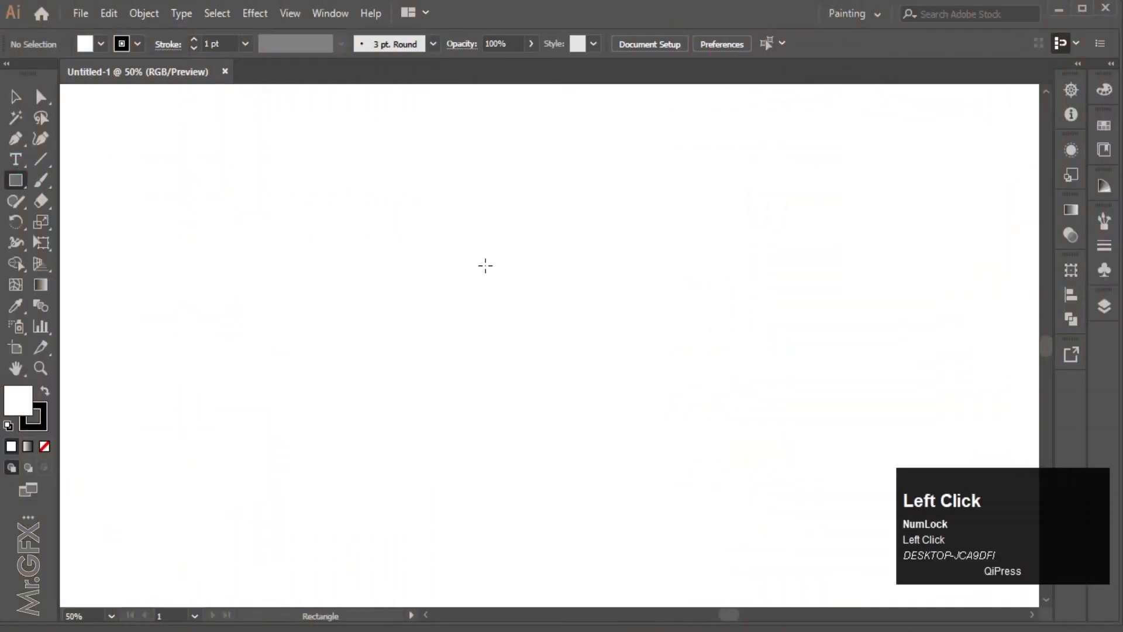
{"action": "left_click_drag", "start_coordinate": [512, 268], "coordinate": [654, 418]}
{"action": "left_click", "coordinate": [44, 446]}
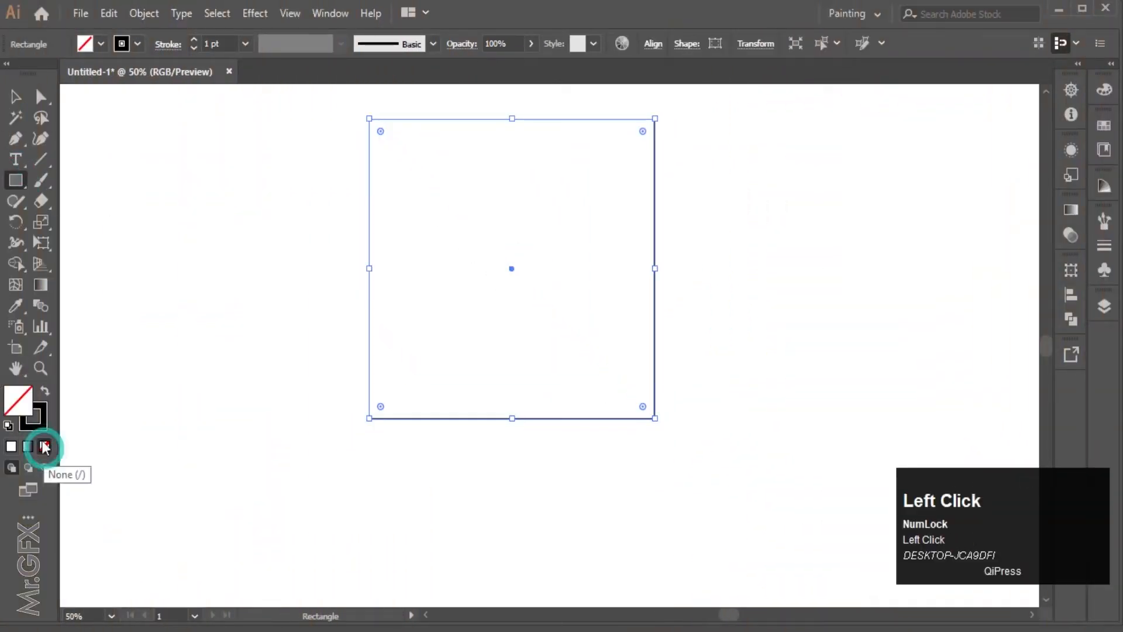
{"action": "key", "text": "v"}
{"action": "scroll", "coordinate": [318, 286], "scroll_direction": "up", "scroll_amount": 2}
{"action": "key", "text": "ctrl+z"}
{"action": "left_click_drag", "start_coordinate": [236, 180], "coordinate": [515, 380]}
Split the square into a grid of 21 rows and 1 column with a 5 px row gutter.
{"action": "left_click", "coordinate": [146, 14]}
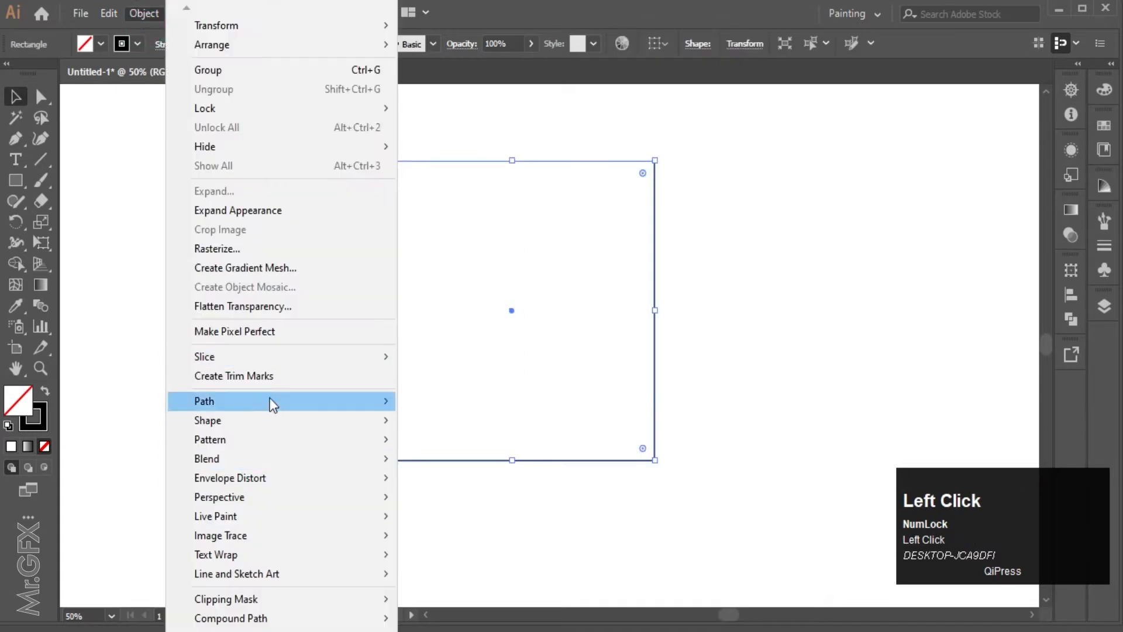
{"action": "left_click", "coordinate": [451, 582]}
{"action": "scroll", "coordinate": [857, 234], "scroll_direction": "up", "scroll_amount": 1}
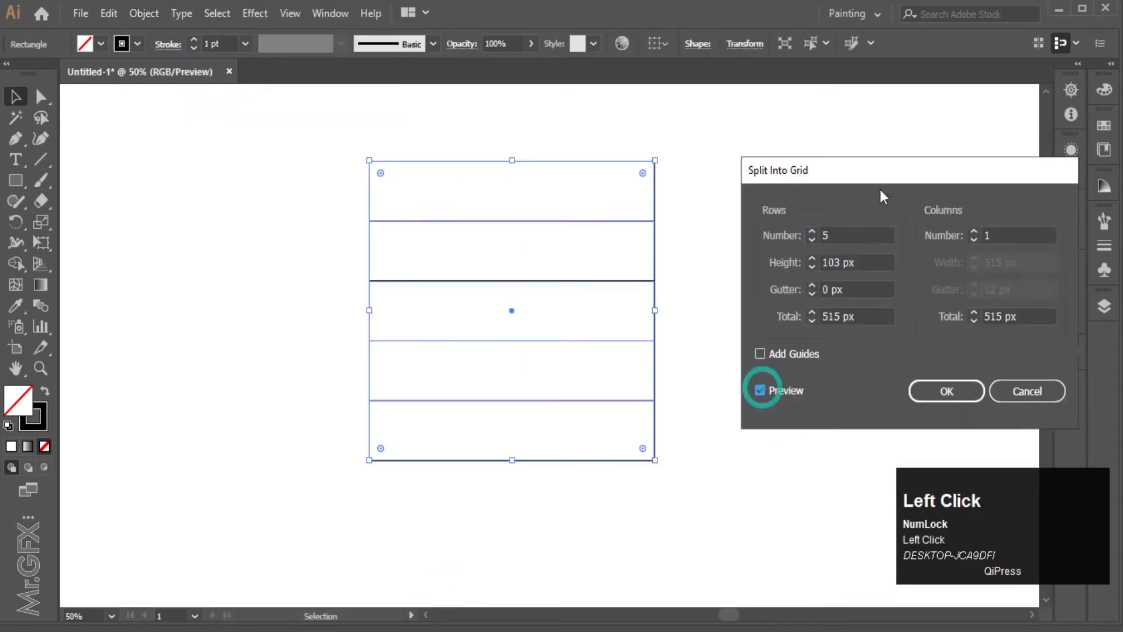
{"action": "scroll", "coordinate": [836, 233], "scroll_direction": "up", "scroll_amount": 16}
{"action": "scroll", "coordinate": [859, 289], "scroll_direction": "up", "scroll_amount": 8}
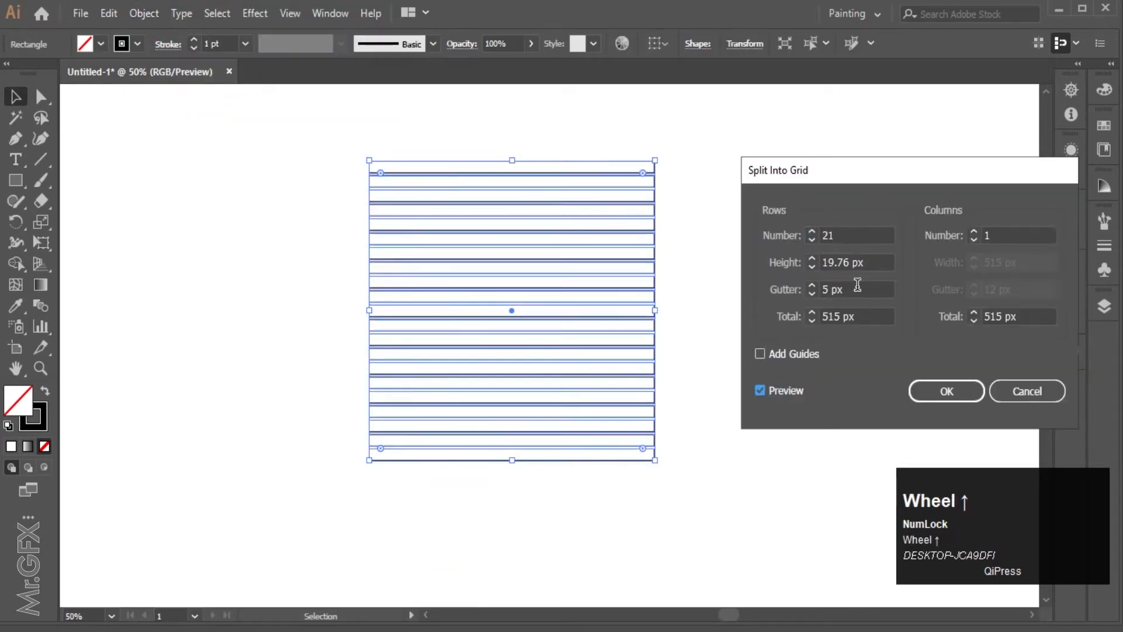
{"action": "left_click", "coordinate": [916, 390]}
Create a copy of all the horizontal strips rotated by 90° to form a crosshatched grid.
{"action": "left_click_drag", "start_coordinate": [267, 112], "coordinate": [770, 455]}
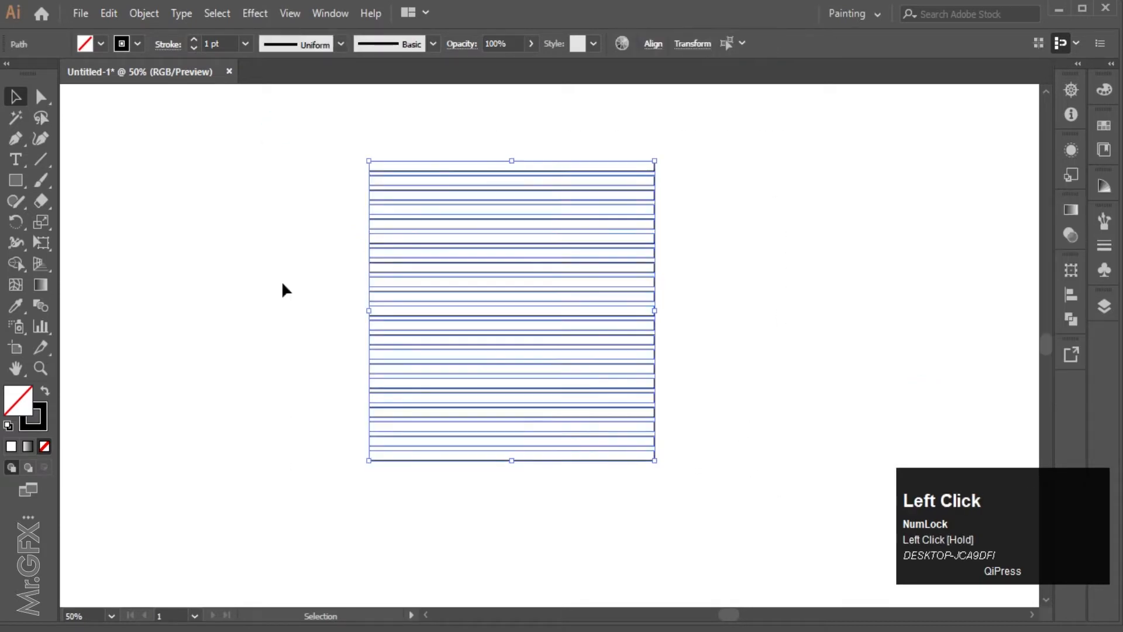
{"action": "double_click", "coordinate": [21, 223]}
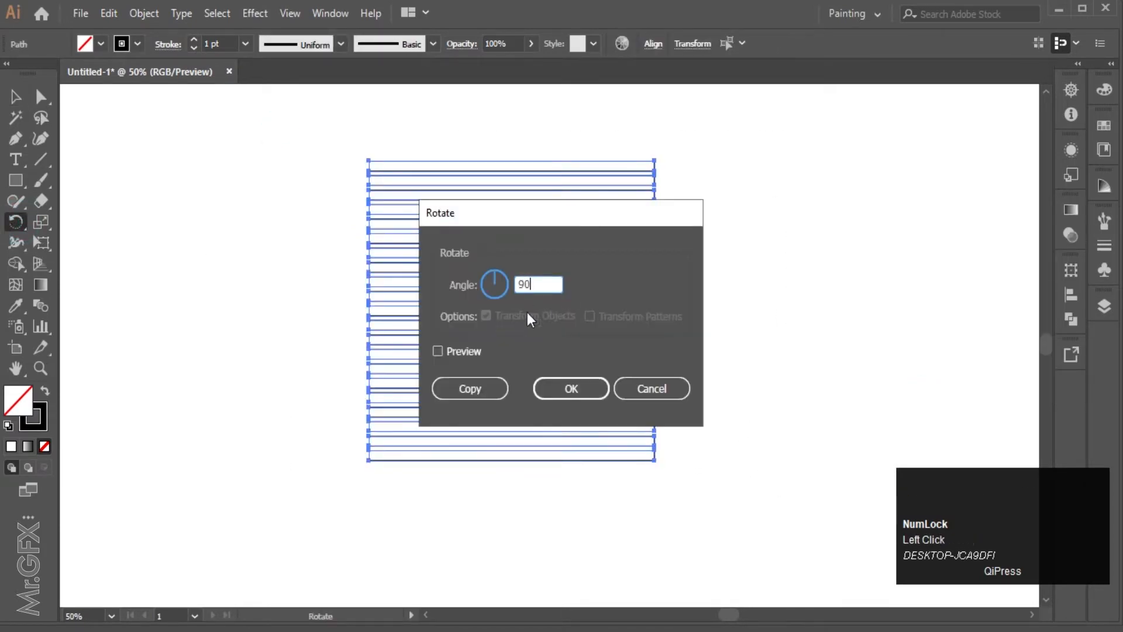
{"action": "left_click", "coordinate": [438, 351]}
{"action": "left_click", "coordinate": [470, 388]}
{"action": "key", "text": "v"}
{"action": "left_click", "coordinate": [301, 190]}
Select the whole grid for the Shape Builder tool and set the fill colour to bright red F40F0F.
{"action": "left_click_drag", "start_coordinate": [272, 116], "coordinate": [741, 535]}
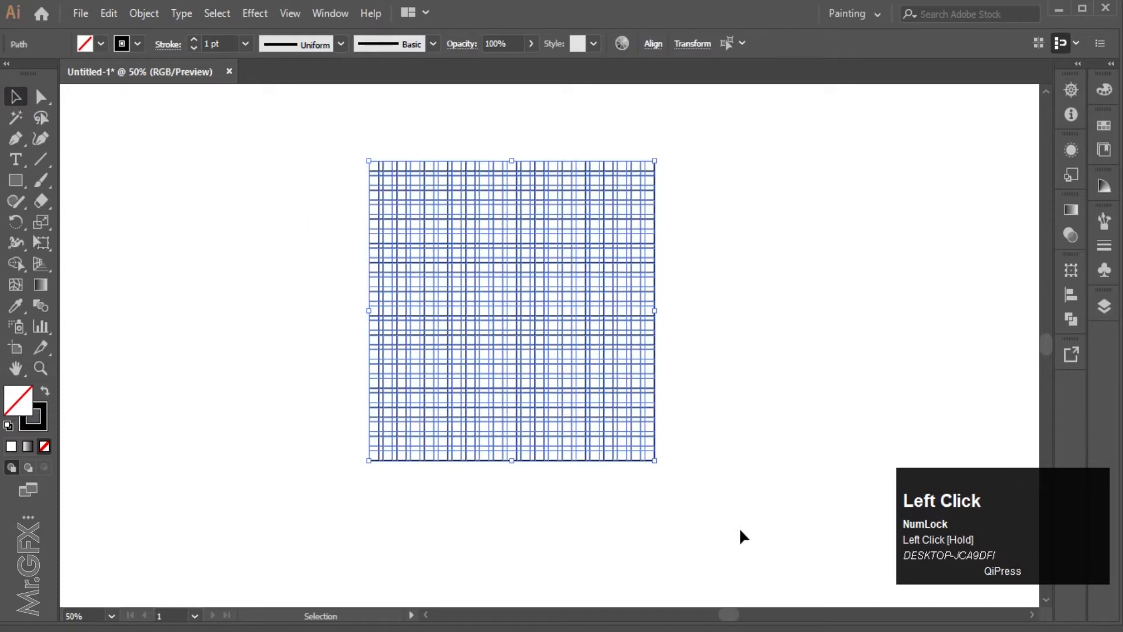
{"action": "scroll", "coordinate": [640, 395], "scroll_direction": "up", "scroll_amount": 1}
{"action": "left_click", "coordinate": [16, 264]}
{"action": "double_click", "coordinate": [17, 401]}
{"action": "left_click", "coordinate": [541, 216]}
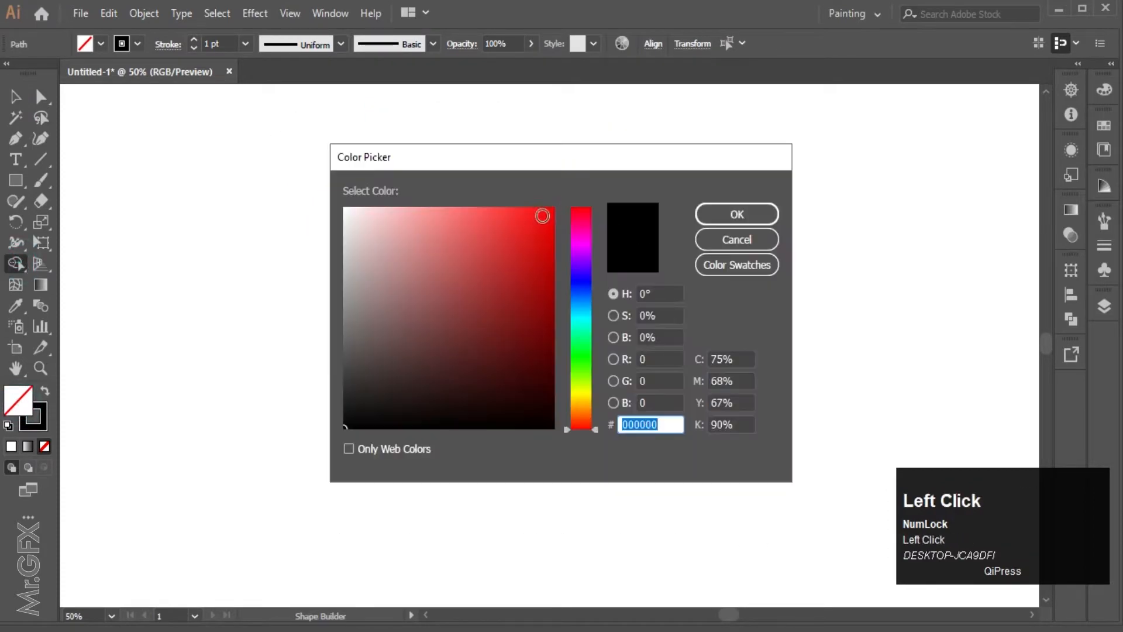
{"action": "left_click", "coordinate": [738, 209]}
{"action": "left_click", "coordinate": [38, 427]}
Merge cells at the grid's bottom-right corner into the red square Kufic word قل, including its dots.
{"action": "scroll", "coordinate": [619, 441], "scroll_direction": "up", "scroll_amount": 3}
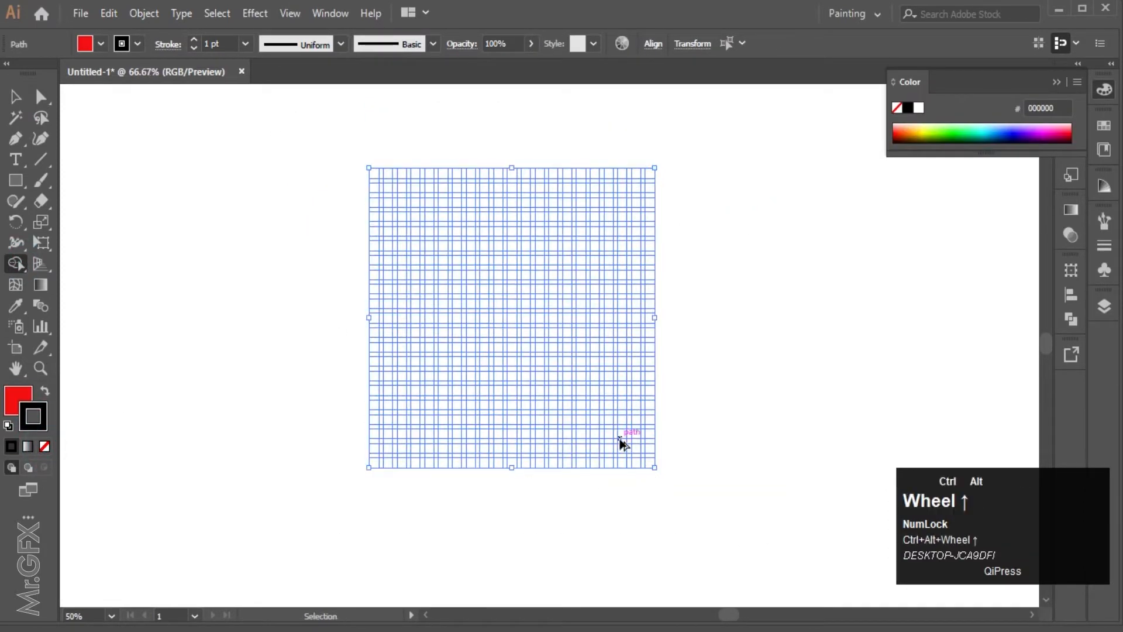
{"action": "scroll", "coordinate": [548, 418], "scroll_direction": "down", "scroll_amount": 2}
{"action": "scroll", "coordinate": [760, 350], "scroll_direction": "up", "scroll_amount": 1}
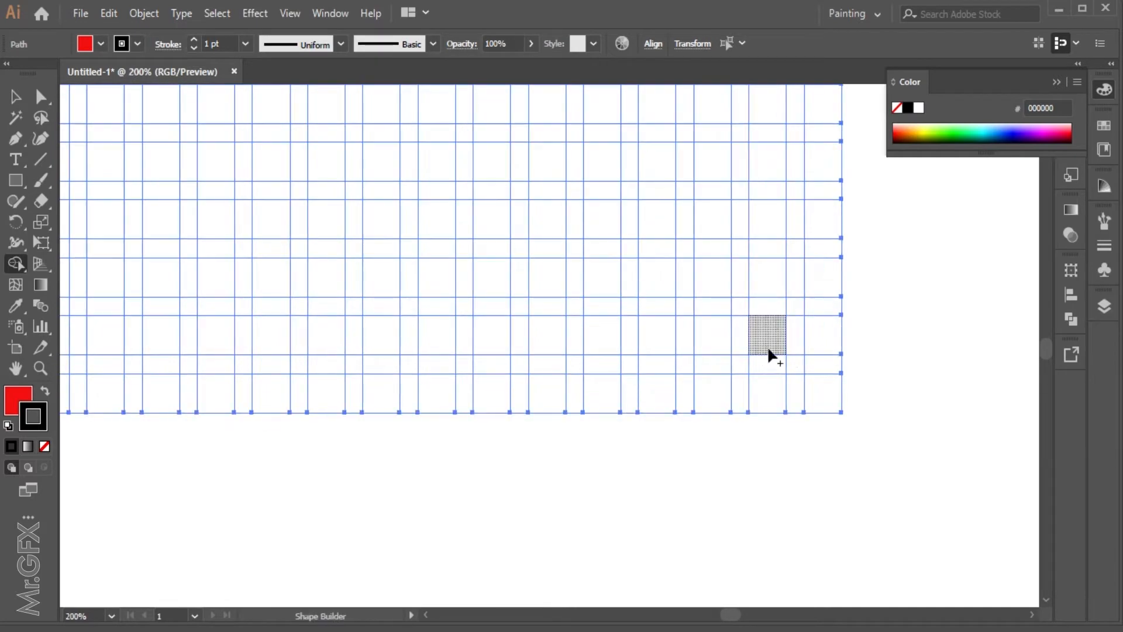
{"action": "left_click_drag", "start_coordinate": [804, 333], "coordinate": [761, 287]}
{"action": "left_click_drag", "start_coordinate": [819, 389], "coordinate": [696, 373]}
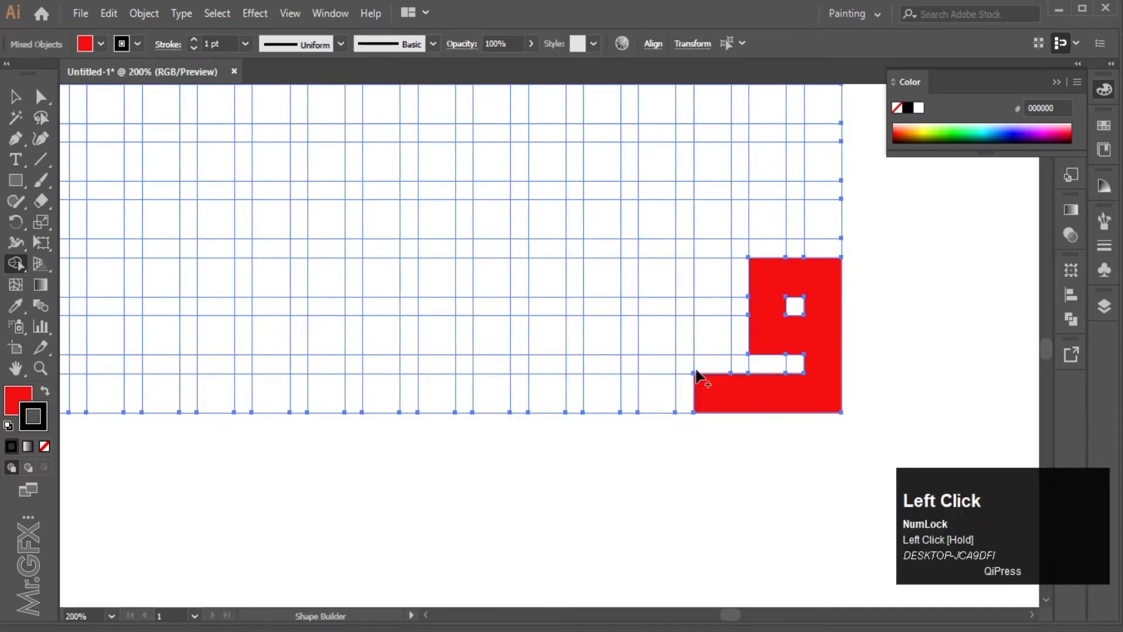
{"action": "mouse_move", "coordinate": [700, 229]}
{"action": "left_mouse_down"}
{"action": "mouse_move", "coordinate": [710, 376]}
{"action": "mouse_move", "coordinate": [598, 322]}
{"action": "left_mouse_up"}
{"action": "left_click", "coordinate": [768, 218]}
{"action": "left_click_drag", "start_coordinate": [589, 265], "coordinate": [660, 296]}
Merge bottom-edge cells left of the first word into the red Kufic letters اعوذ, including the dot above the last letter.
{"action": "mouse_move", "coordinate": [560, 313]}
{"action": "left_mouse_down"}
{"action": "mouse_move", "coordinate": [798, 316]}
{"action": "mouse_move", "coordinate": [790, 395]}
{"action": "left_mouse_up"}
{"action": "left_click_drag", "start_coordinate": [737, 328], "coordinate": [714, 281]}
{"action": "left_click_drag", "start_coordinate": [720, 390], "coordinate": [562, 390]}
{"action": "mouse_move", "coordinate": [619, 380]}
{"action": "left_mouse_down"}
{"action": "mouse_move", "coordinate": [626, 343]}
{"action": "mouse_move", "coordinate": [582, 282]}
{"action": "mouse_move", "coordinate": [608, 346]}
{"action": "left_mouse_up"}
{"action": "left_click_drag", "start_coordinate": [542, 382], "coordinate": [650, 388]}
{"action": "mouse_move", "coordinate": [626, 341]}
{"action": "left_mouse_down"}
{"action": "mouse_move", "coordinate": [587, 410]}
{"action": "mouse_move", "coordinate": [609, 351]}
{"action": "left_mouse_up"}
{"action": "left_click", "coordinate": [616, 295]}
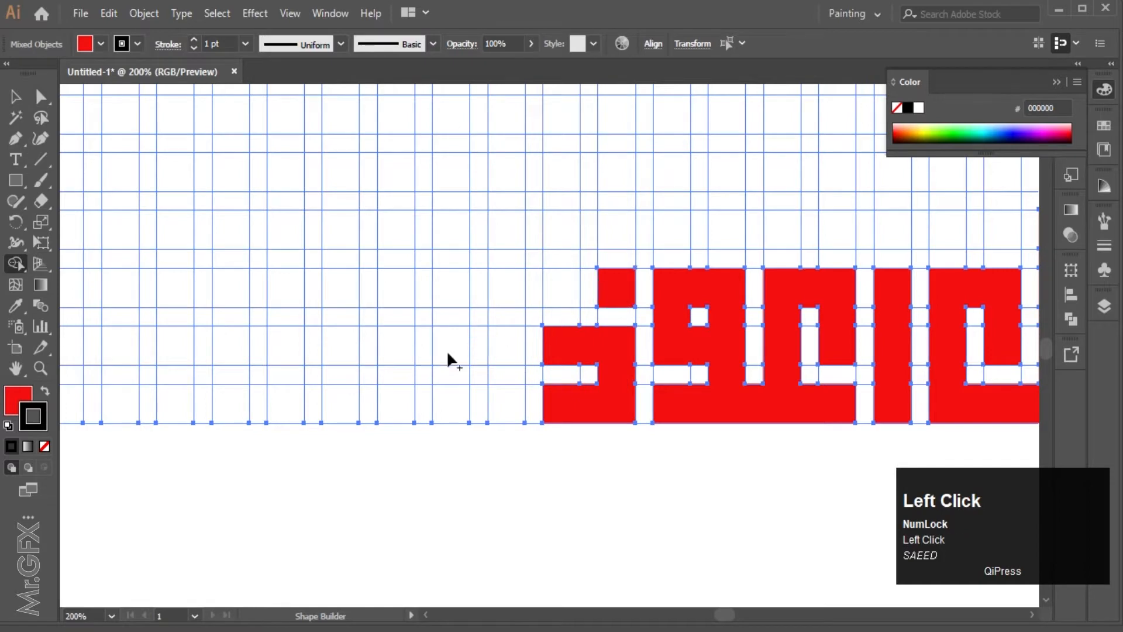
Merge the cells further left along the bottom edge into the red Kufic word برب with its dots.
{"action": "mouse_move", "coordinate": [518, 286]}
{"action": "left_mouse_down"}
{"action": "mouse_move", "coordinate": [446, 380]}
{"action": "mouse_move", "coordinate": [526, 409]}
{"action": "left_mouse_up"}
{"action": "mouse_move", "coordinate": [427, 396]}
{"action": "left_mouse_down"}
{"action": "mouse_move", "coordinate": [560, 448]}
{"action": "mouse_move", "coordinate": [552, 415]}
{"action": "left_mouse_up"}
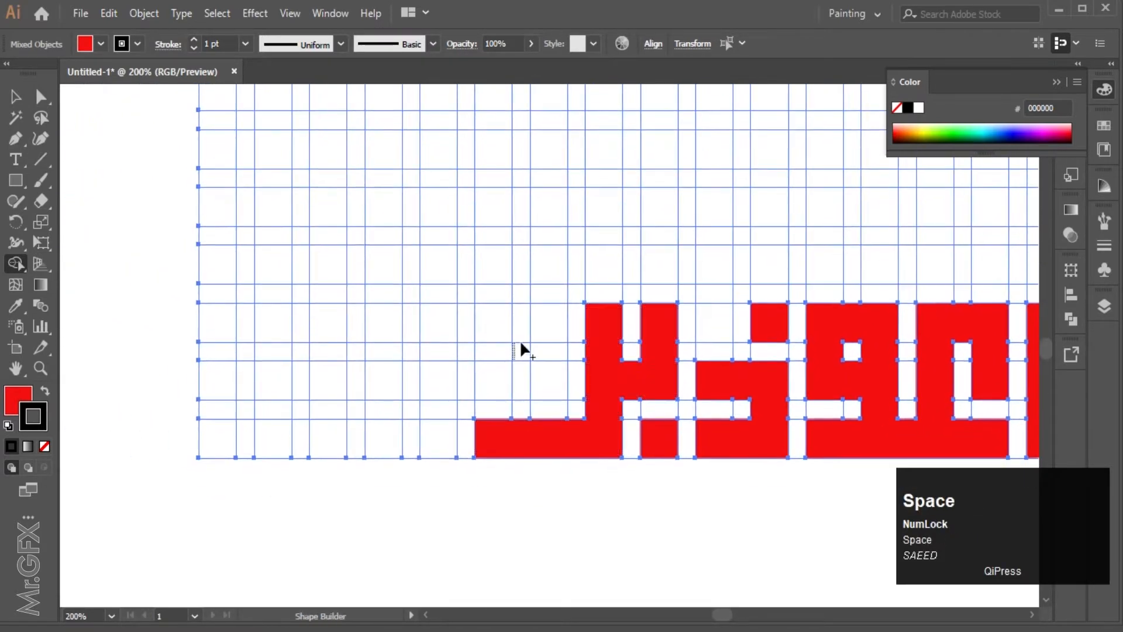
{"action": "left_click", "coordinate": [496, 314]}
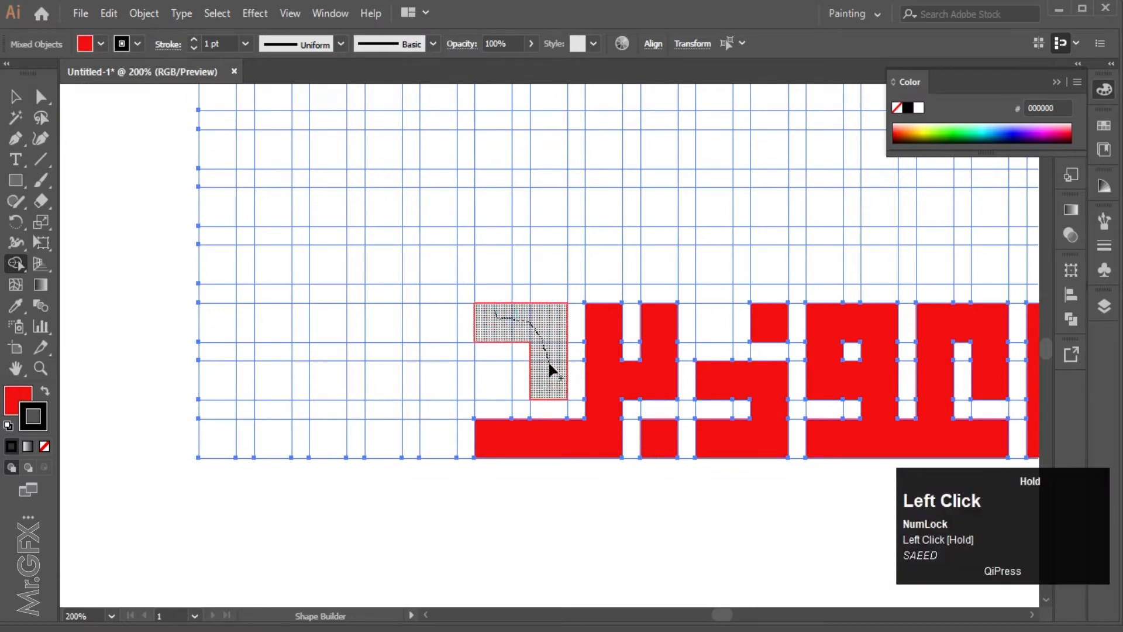
{"action": "mouse_move", "coordinate": [537, 386]}
{"action": "left_mouse_down"}
{"action": "mouse_move", "coordinate": [378, 366]}
{"action": "mouse_move", "coordinate": [404, 322]}
{"action": "left_mouse_up"}
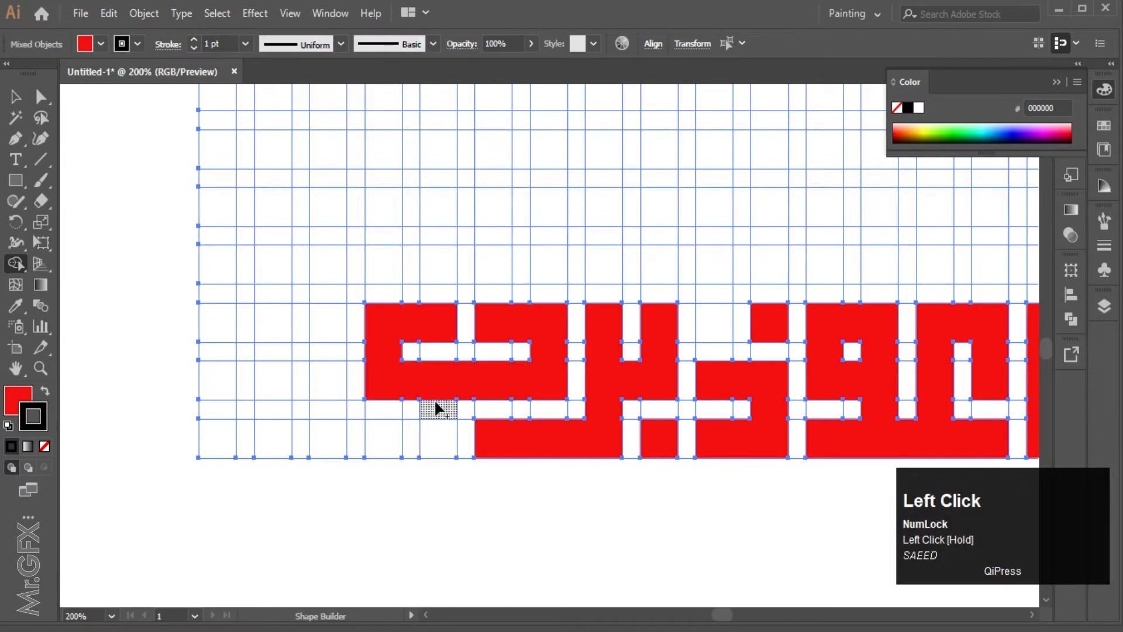
{"action": "left_click", "coordinate": [386, 439]}
{"action": "left_click_drag", "start_coordinate": [438, 439], "coordinate": [485, 438]}
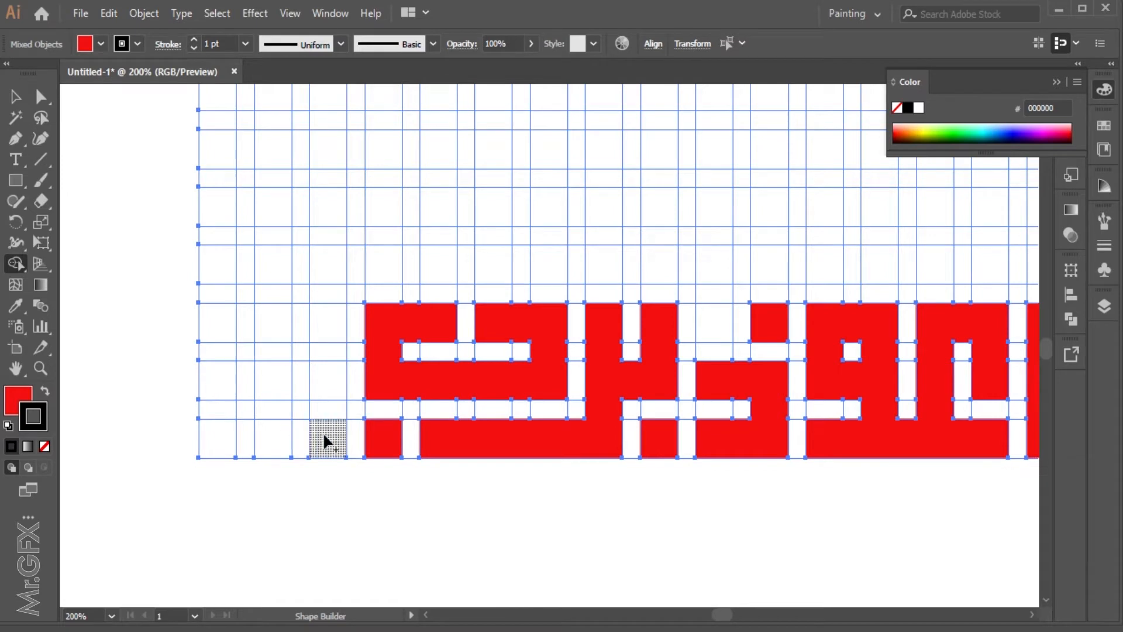
{"action": "left_click_drag", "start_coordinate": [325, 439], "coordinate": [234, 444]}
Rotate the grid artwork 90° counter-clockwise and merge cells at its bottom-right corner into the red letters الفل with the fa's dot.
{"action": "scroll", "coordinate": [275, 409], "scroll_direction": "up", "scroll_amount": 1}
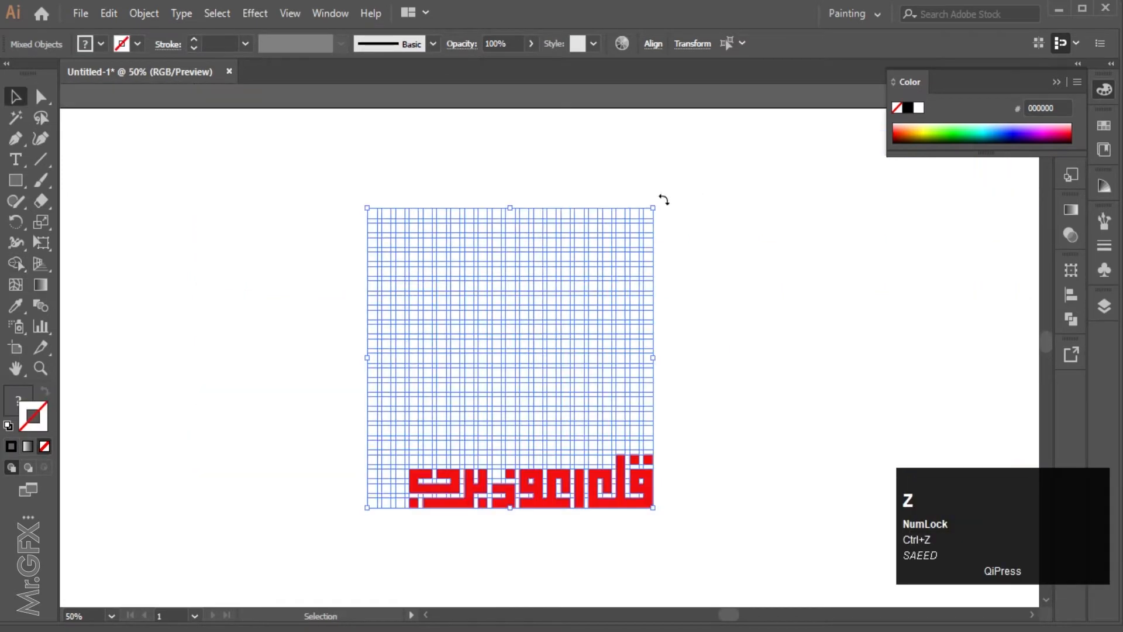
{"action": "left_click_drag", "start_coordinate": [665, 195], "coordinate": [388, 163]}
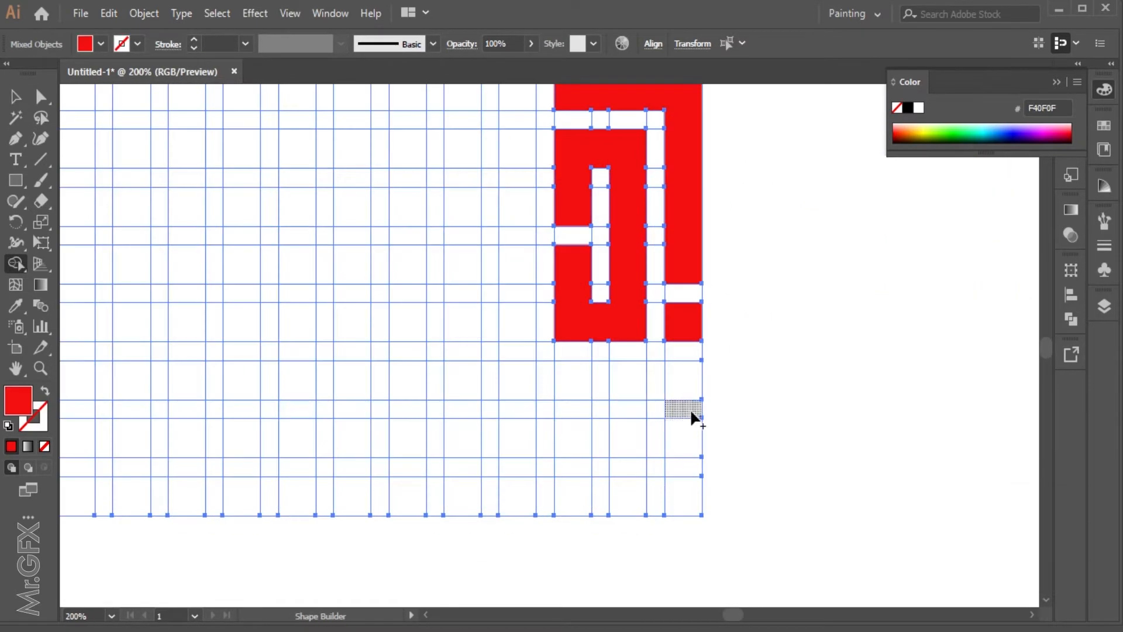
{"action": "left_click_drag", "start_coordinate": [685, 367], "coordinate": [678, 491]}
{"action": "mouse_move", "coordinate": [612, 497]}
{"action": "left_mouse_down"}
{"action": "mouse_move", "coordinate": [570, 495]}
{"action": "mouse_move", "coordinate": [555, 381]}
{"action": "left_mouse_up"}
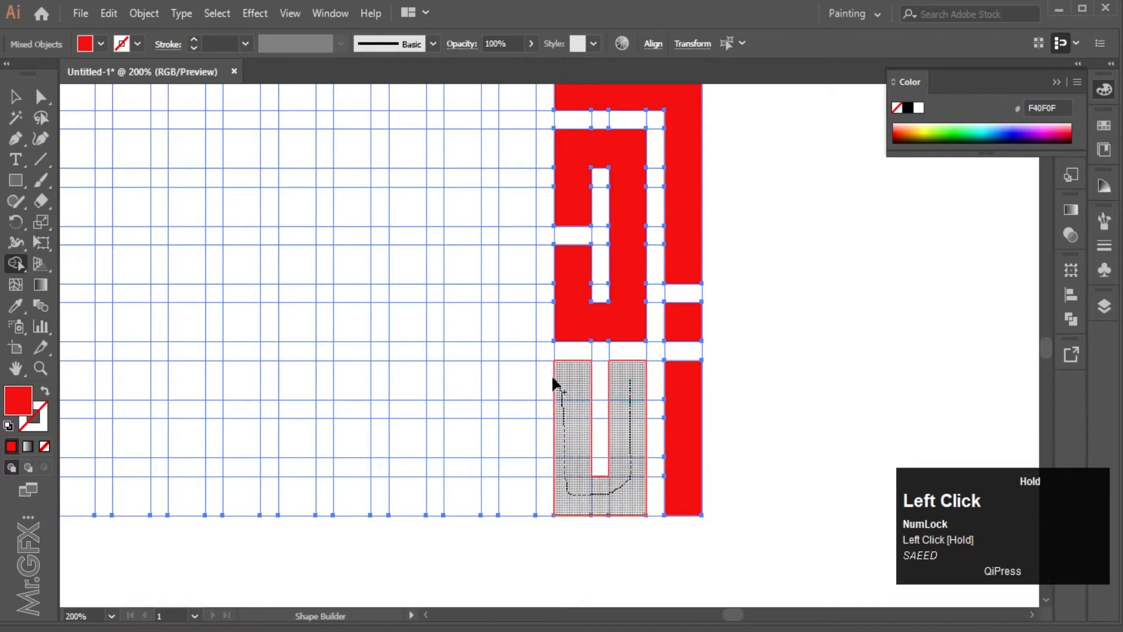
{"action": "left_click_drag", "start_coordinate": [565, 434], "coordinate": [566, 435]}
{"action": "mouse_move", "coordinate": [560, 496]}
{"action": "left_mouse_down"}
{"action": "mouse_move", "coordinate": [503, 507]}
{"action": "mouse_move", "coordinate": [465, 478]}
{"action": "mouse_move", "coordinate": [448, 400]}
{"action": "mouse_move", "coordinate": [468, 333]}
{"action": "left_mouse_up"}
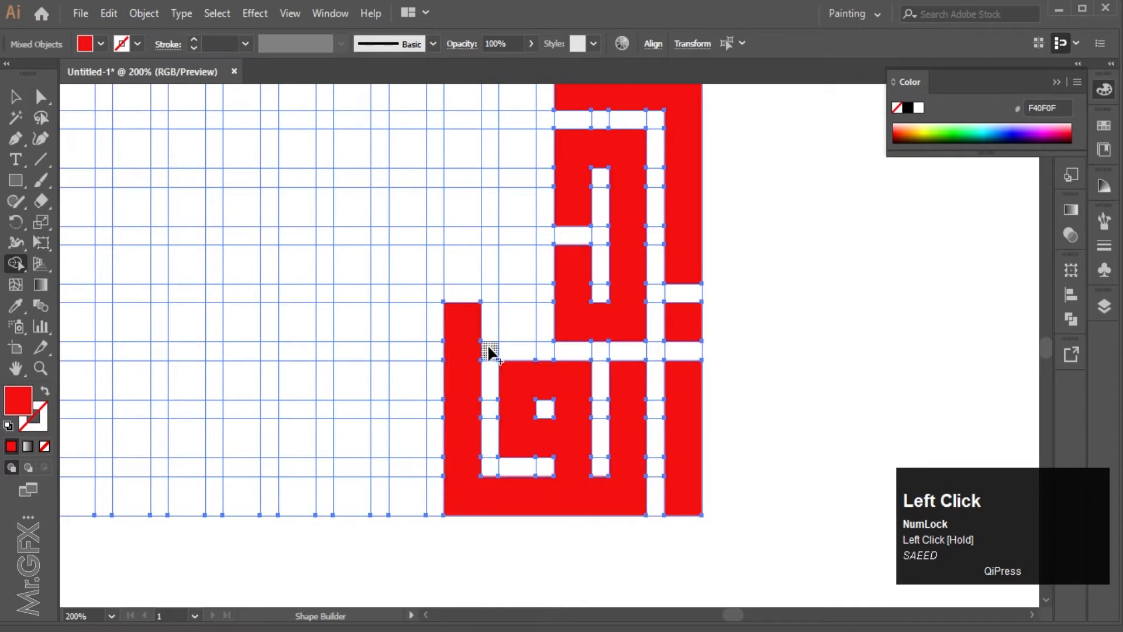
{"action": "left_click", "coordinate": [523, 325]}
Complete the red word الفلق by merging cells into the looped final letter and filling its two dots.
{"action": "mouse_move", "coordinate": [447, 501]}
{"action": "left_mouse_down"}
{"action": "mouse_move", "coordinate": [344, 492]}
{"action": "mouse_move", "coordinate": [401, 390]}
{"action": "left_mouse_up"}
{"action": "left_click_drag", "start_coordinate": [397, 448], "coordinate": [765, 401]}
{"action": "left_click", "coordinate": [401, 325]}
{"action": "left_click", "coordinate": [356, 323]}
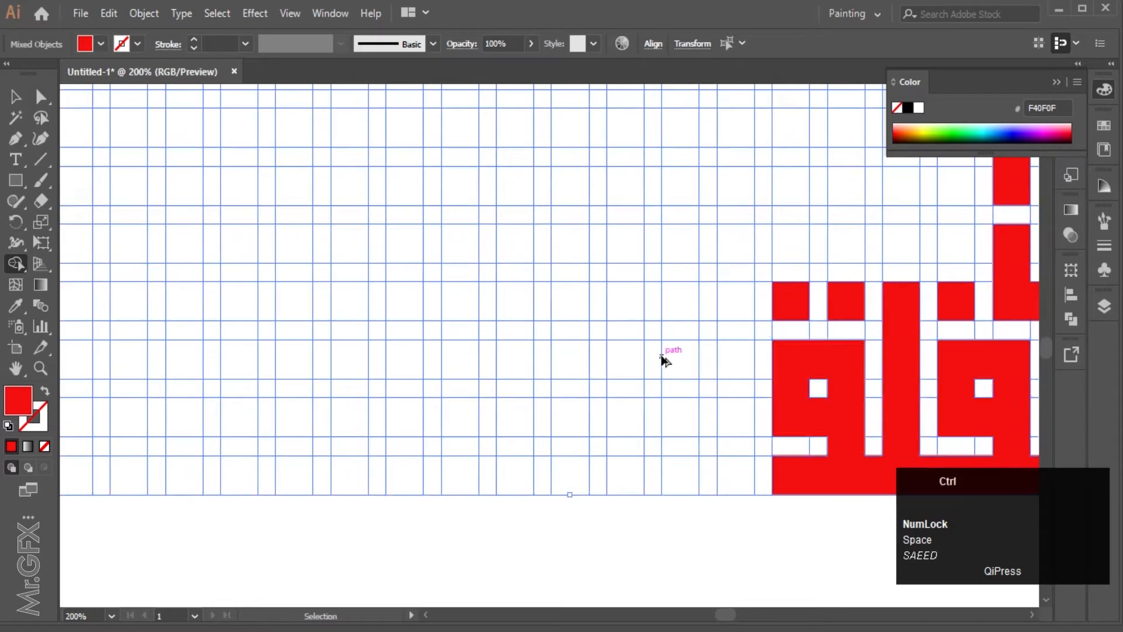
Change the fill colour to blue 260AEF.
{"action": "scroll", "coordinate": [664, 356], "scroll_direction": "down", "scroll_amount": 1, "text": "ctrl"}
{"action": "double_click", "coordinate": [17, 401]}
{"action": "left_click", "coordinate": [586, 275]}
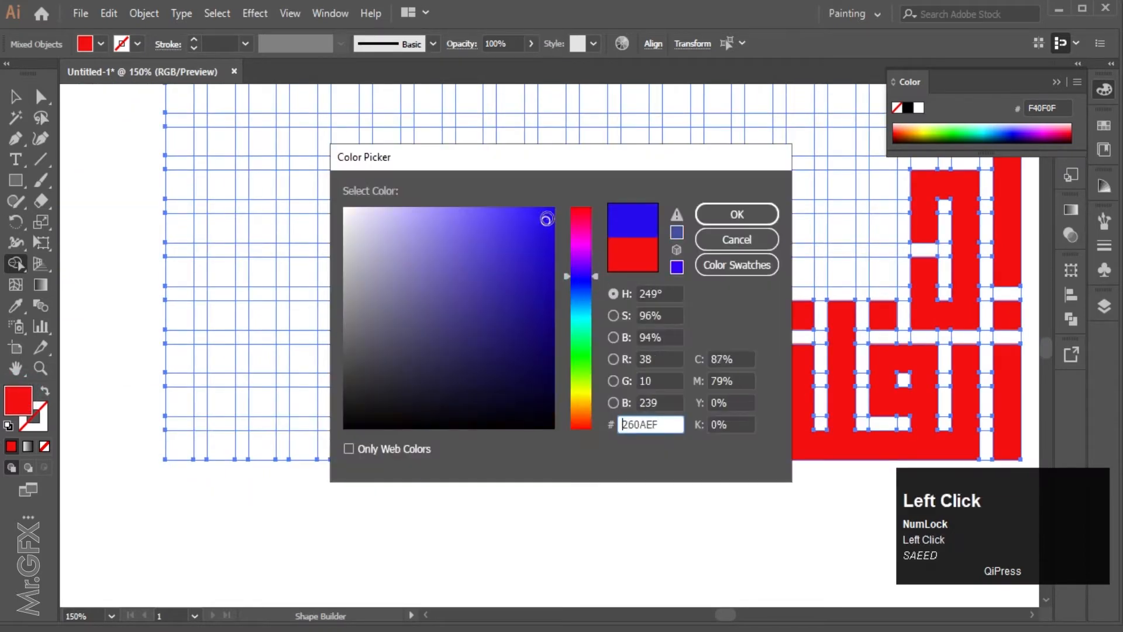
{"action": "left_click", "coordinate": [751, 214]}
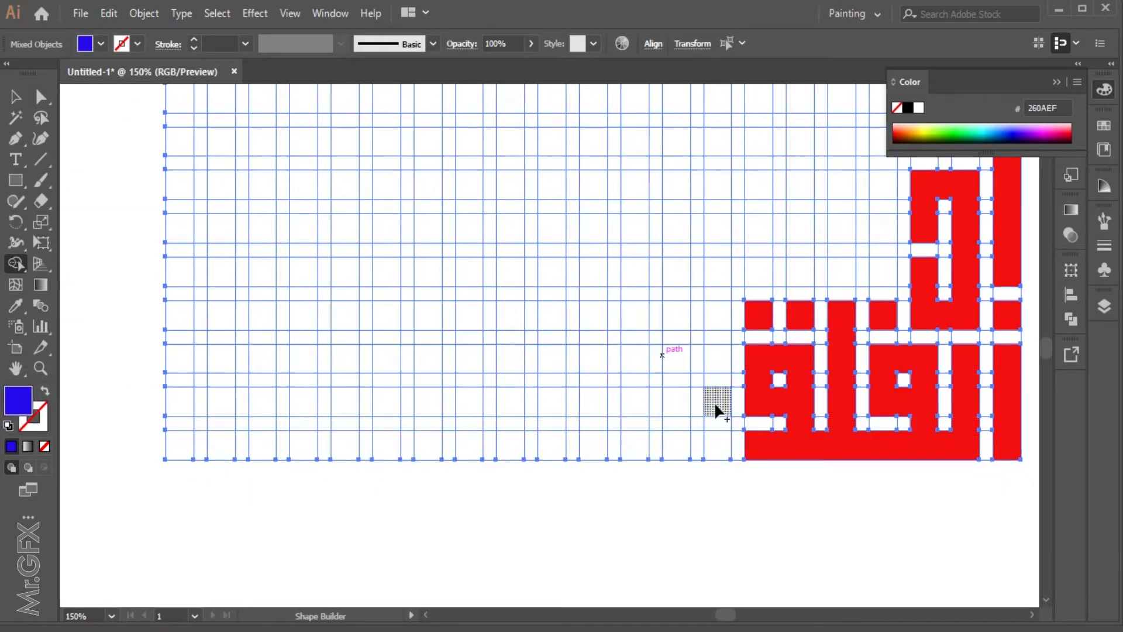
Merge bottom-edge cells beside the red lettering into a blue looped letter joined to a U-shaped stroke on its left.
{"action": "left_click_drag", "start_coordinate": [718, 411], "coordinate": [681, 415]}
{"action": "scroll", "coordinate": [723, 377], "scroll_direction": "up", "scroll_amount": 1}
{"action": "mouse_move", "coordinate": [723, 374]}
{"action": "left_mouse_down"}
{"action": "mouse_move", "coordinate": [583, 359]}
{"action": "mouse_move", "coordinate": [551, 367]}
{"action": "mouse_move", "coordinate": [534, 406]}
{"action": "left_mouse_up"}
{"action": "scroll", "coordinate": [719, 368], "scroll_direction": "up", "scroll_amount": 1}
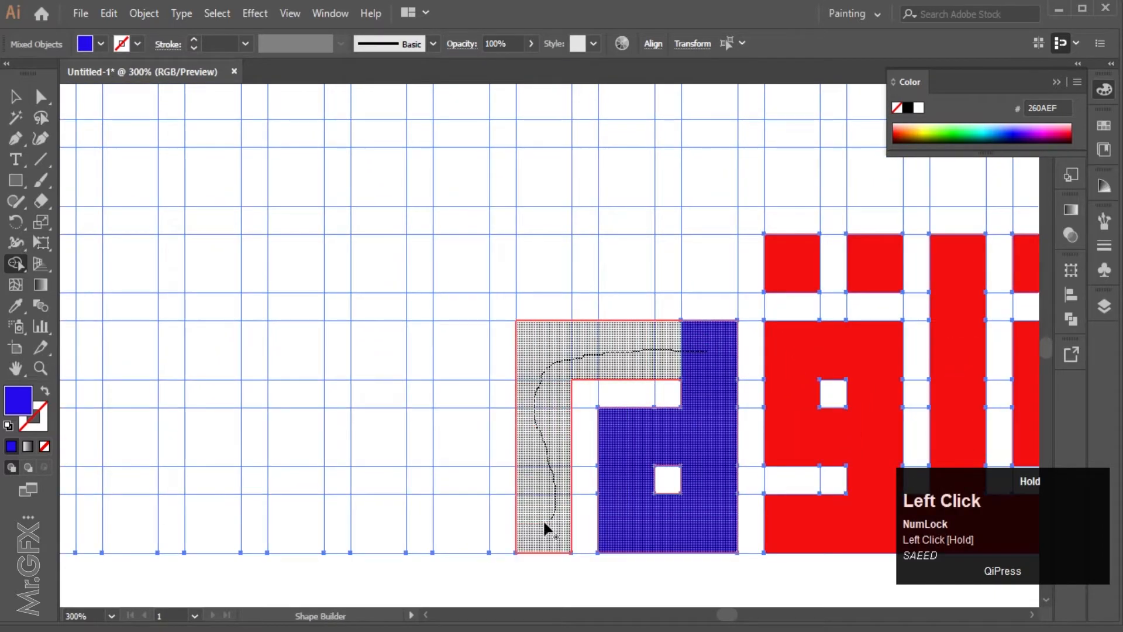
{"action": "left_click_drag", "start_coordinate": [545, 526], "coordinate": [477, 383]}
{"action": "key", "text": "space"}
{"action": "mouse_move", "coordinate": [511, 462]}
{"action": "left_mouse_down"}
{"action": "mouse_move", "coordinate": [726, 484]}
{"action": "mouse_move", "coordinate": [700, 469]}
{"action": "mouse_move", "coordinate": [767, 429]}
{"action": "left_mouse_up"}
Merge the neighbouring cells into a blue three-toothed letter and fill the separate dot squares above the strokes.
{"action": "mouse_move", "coordinate": [711, 413]}
{"action": "left_mouse_down"}
{"action": "mouse_move", "coordinate": [672, 467]}
{"action": "mouse_move", "coordinate": [632, 382]}
{"action": "mouse_move", "coordinate": [608, 442]}
{"action": "mouse_move", "coordinate": [539, 375]}
{"action": "left_mouse_up"}
{"action": "left_click", "coordinate": [707, 290]}
{"action": "left_click", "coordinate": [635, 288]}
{"action": "left_click", "coordinate": [539, 283]}
{"action": "key", "text": "space"}
{"action": "left_click_drag", "start_coordinate": [448, 360], "coordinate": [573, 403]}
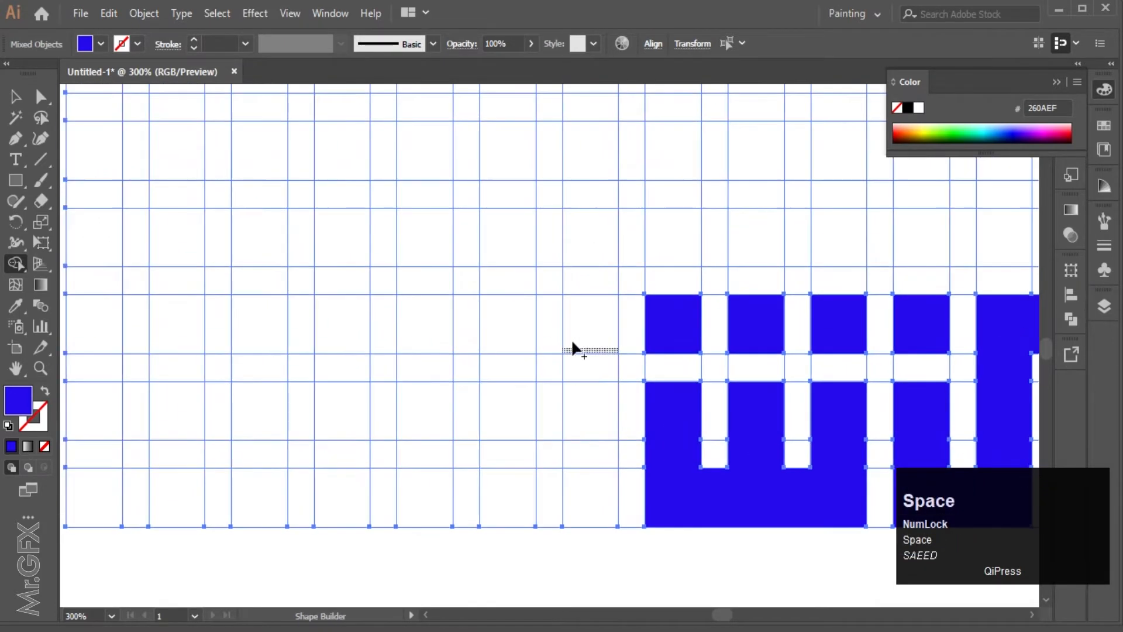
Merge cells into a blue upright with a long baseline, then a looped letter above it ending in a tall stroke.
{"action": "mouse_move", "coordinate": [572, 346]}
{"action": "left_mouse_down"}
{"action": "mouse_move", "coordinate": [578, 448]}
{"action": "mouse_move", "coordinate": [659, 506]}
{"action": "mouse_move", "coordinate": [387, 495]}
{"action": "left_mouse_up"}
{"action": "key", "text": "space"}
{"action": "mouse_move", "coordinate": [392, 442]}
{"action": "left_mouse_down"}
{"action": "mouse_move", "coordinate": [557, 463]}
{"action": "mouse_move", "coordinate": [534, 409]}
{"action": "left_mouse_up"}
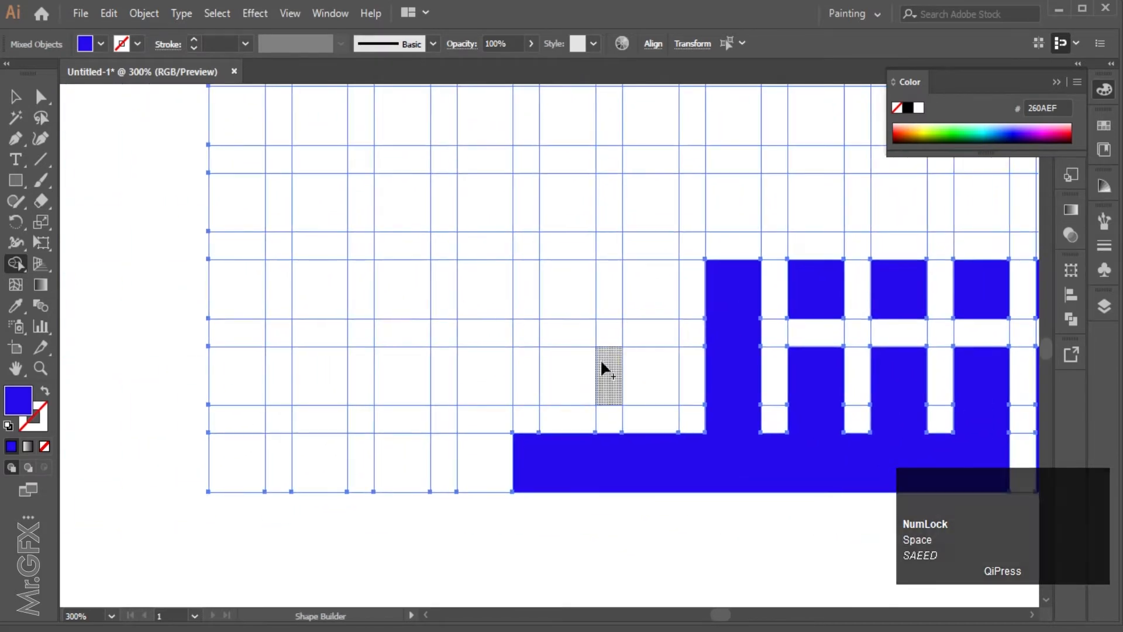
{"action": "mouse_move", "coordinate": [602, 364]}
{"action": "left_mouse_down"}
{"action": "mouse_move", "coordinate": [560, 314]}
{"action": "mouse_move", "coordinate": [654, 339]}
{"action": "mouse_move", "coordinate": [572, 281]}
{"action": "mouse_move", "coordinate": [499, 319]}
{"action": "left_mouse_up"}
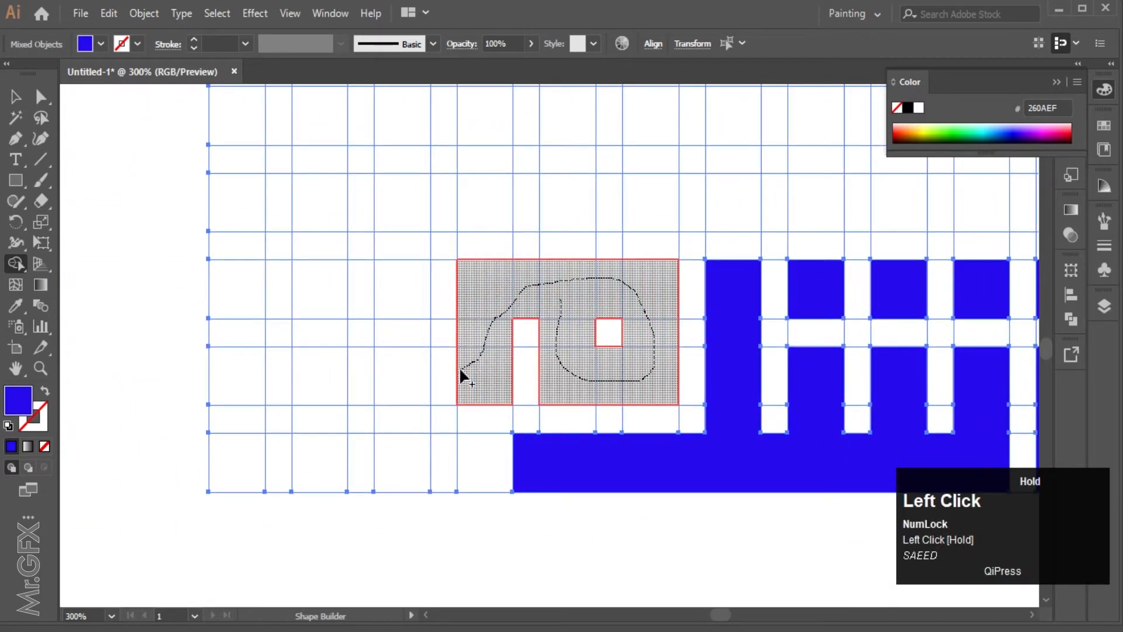
{"action": "mouse_move", "coordinate": [439, 374]}
{"action": "left_mouse_down"}
{"action": "mouse_move", "coordinate": [416, 350]}
{"action": "mouse_move", "coordinate": [416, 227]}
{"action": "left_mouse_up"}
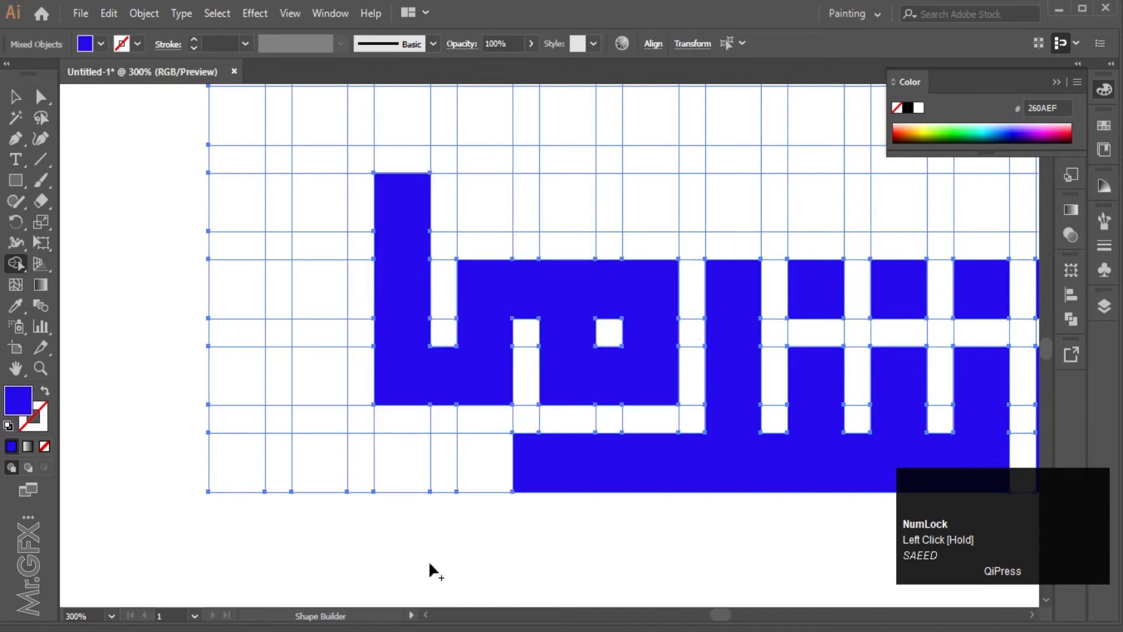
{"action": "left_click_drag", "start_coordinate": [465, 451], "coordinate": [510, 459]}
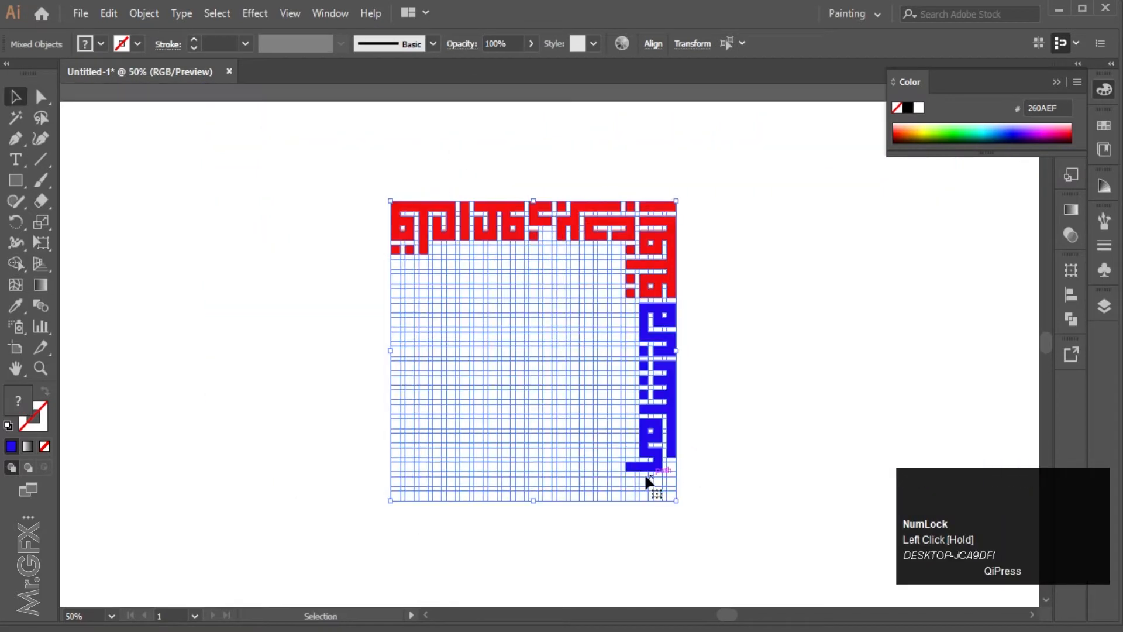
Fill the blue dot square on the grid's right edge and merge the corner cells below into a sideways U-shaped letter.
{"action": "left_click", "coordinate": [14, 264]}
{"action": "scroll", "coordinate": [655, 480], "scroll_direction": "up", "scroll_amount": 1}
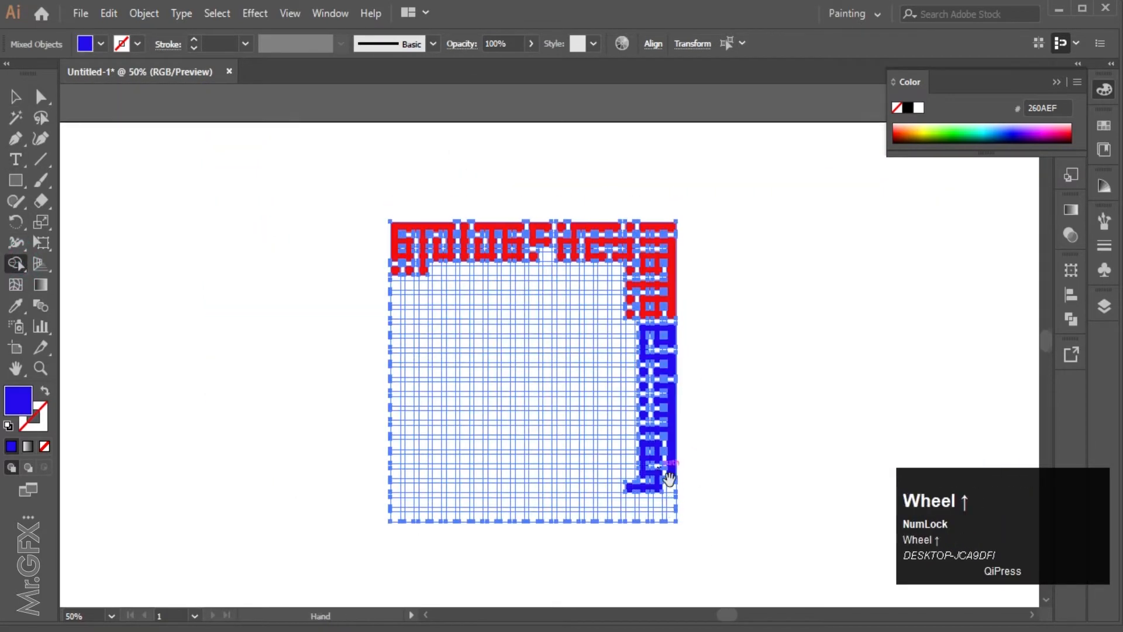
{"action": "scroll", "coordinate": [665, 476], "scroll_direction": "down", "scroll_amount": 3}
{"action": "scroll", "coordinate": [668, 372], "scroll_direction": "up", "scroll_amount": 5, "text": "ctrl"}
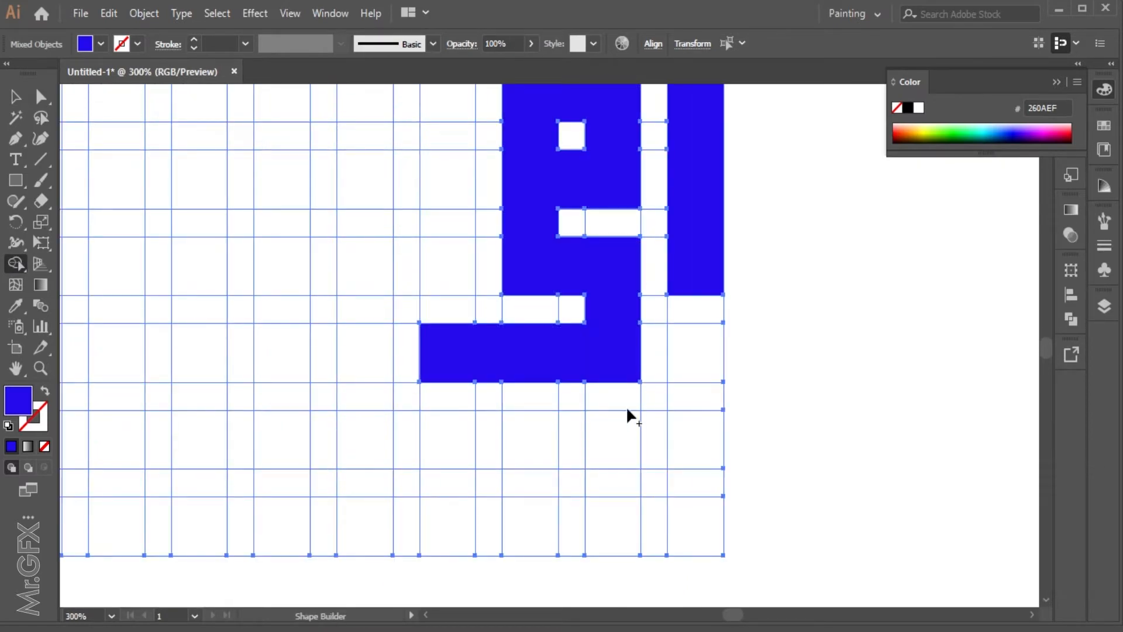
{"action": "key", "text": "space"}
{"action": "left_click_drag", "start_coordinate": [702, 369], "coordinate": [778, 298]}
{"action": "left_click", "coordinate": [778, 298]}
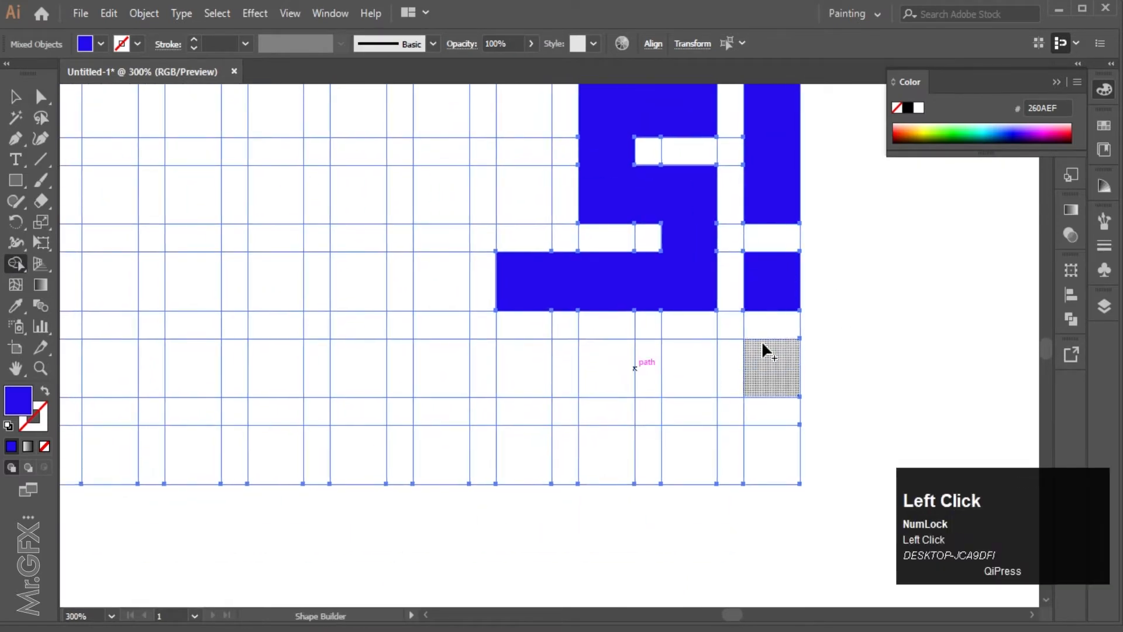
{"action": "mouse_move", "coordinate": [518, 359]}
{"action": "left_mouse_down"}
{"action": "mouse_move", "coordinate": [669, 379]}
{"action": "mouse_move", "coordinate": [780, 427]}
{"action": "mouse_move", "coordinate": [537, 468]}
{"action": "mouse_move", "coordinate": [434, 442]}
{"action": "left_mouse_up"}
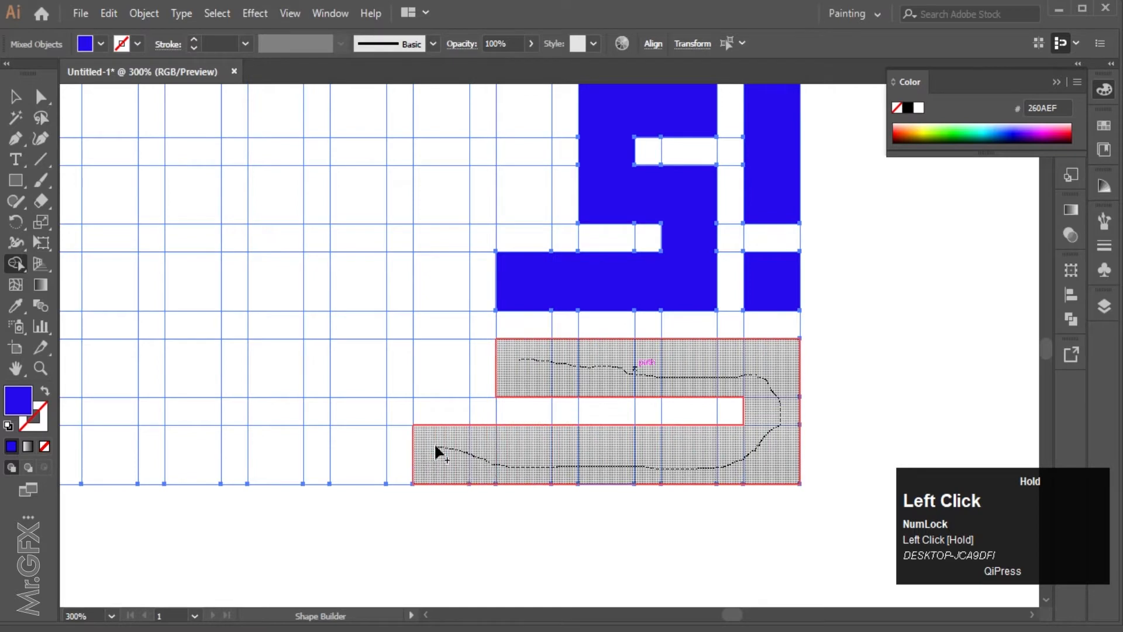
Extend the blue lettering left along the bottom edge with an upright, a looped letter and two dot squares above it.
{"action": "mouse_move", "coordinate": [440, 263]}
{"action": "left_mouse_down"}
{"action": "mouse_move", "coordinate": [447, 429]}
{"action": "mouse_move", "coordinate": [422, 447]}
{"action": "mouse_move", "coordinate": [281, 453]}
{"action": "left_mouse_up"}
{"action": "mouse_move", "coordinate": [362, 412]}
{"action": "left_mouse_down"}
{"action": "mouse_move", "coordinate": [314, 281]}
{"action": "mouse_move", "coordinate": [347, 372]}
{"action": "mouse_move", "coordinate": [365, 339]}
{"action": "left_mouse_up"}
{"action": "scroll", "coordinate": [321, 237], "scroll_direction": "up", "scroll_amount": 2}
{"action": "left_click", "coordinate": [357, 258]}
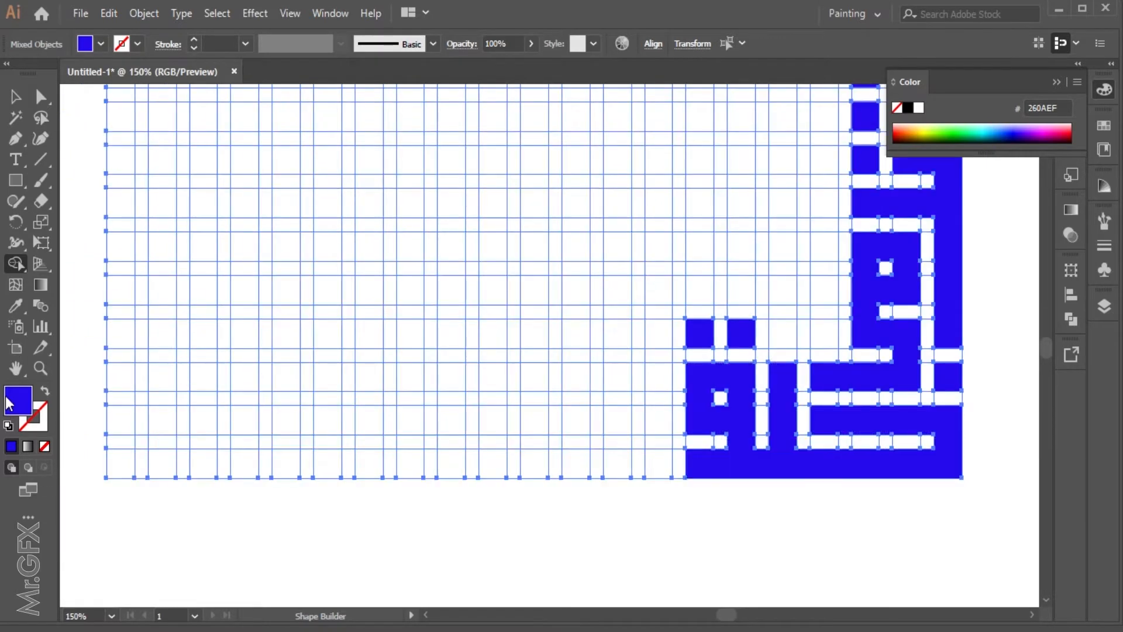
Change the fill colour from the colour picker to green, #00BC82.
{"action": "double_click", "coordinate": [18, 399]}
{"action": "left_click_drag", "start_coordinate": [578, 307], "coordinate": [583, 330]}
{"action": "left_click", "coordinate": [522, 300]}
{"action": "left_click", "coordinate": [540, 276]}
{"action": "left_click_drag", "start_coordinate": [539, 277], "coordinate": [553, 257]}
{"action": "left_click", "coordinate": [734, 215]}
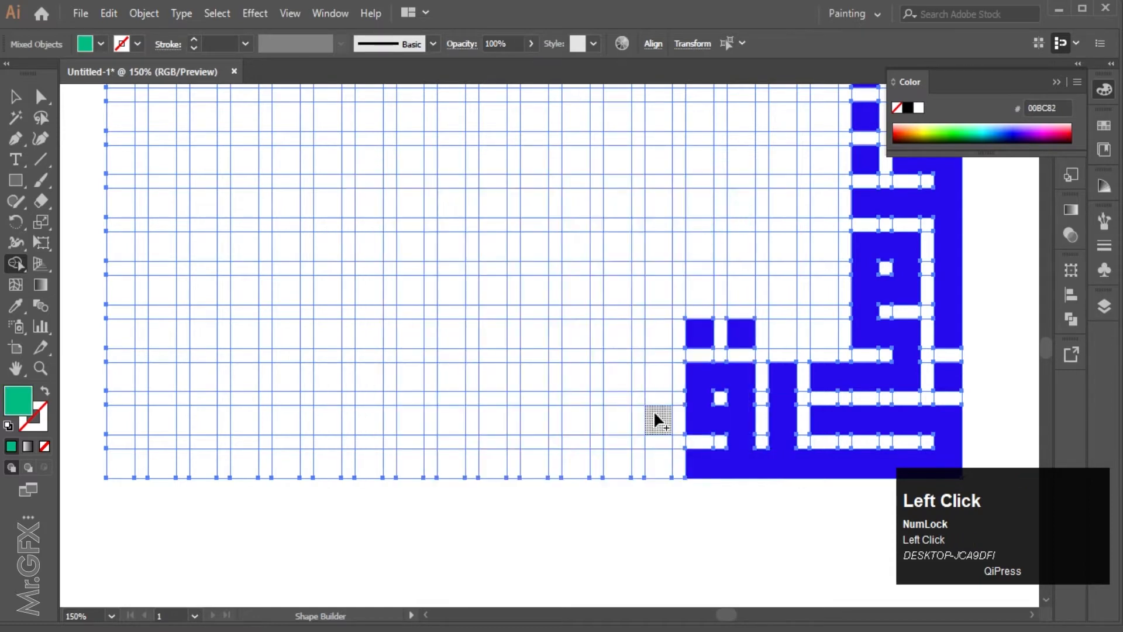
Merge cells along the bottom edge beside the blue lettering into green looped letters and a bowl-shaped letter enclosing a dot square.
{"action": "scroll", "coordinate": [652, 404], "scroll_direction": "down", "scroll_amount": 1}
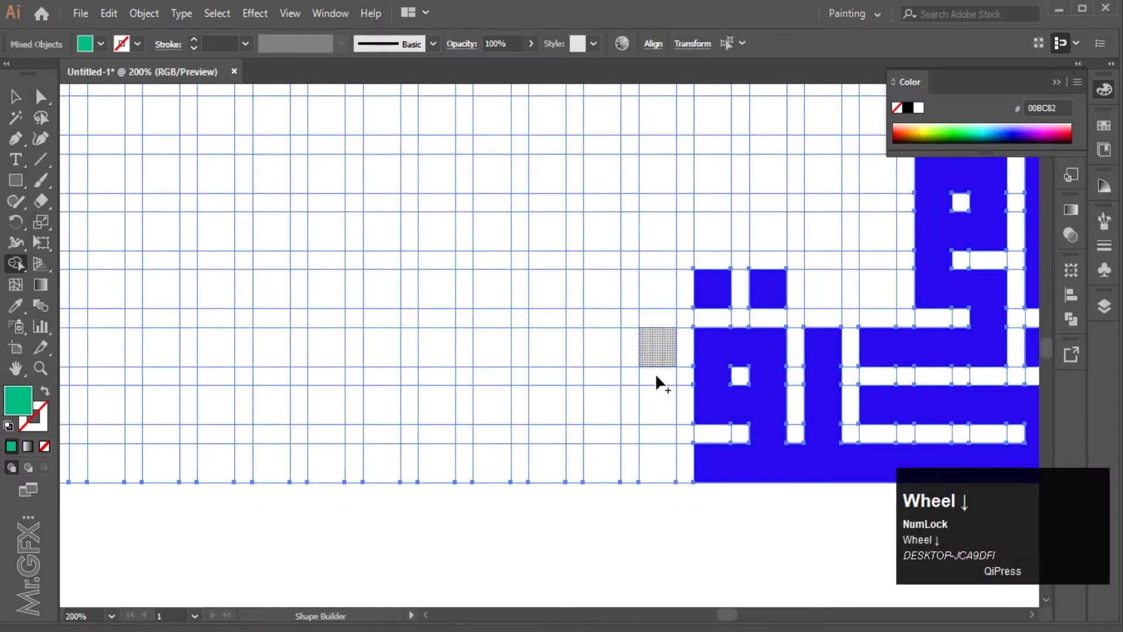
{"action": "mouse_move", "coordinate": [665, 368]}
{"action": "left_mouse_down"}
{"action": "mouse_move", "coordinate": [629, 379]}
{"action": "mouse_move", "coordinate": [608, 327]}
{"action": "mouse_move", "coordinate": [665, 377]}
{"action": "mouse_move", "coordinate": [612, 447]}
{"action": "left_mouse_up"}
{"action": "mouse_move", "coordinate": [493, 398]}
{"action": "left_mouse_down"}
{"action": "mouse_move", "coordinate": [554, 377]}
{"action": "mouse_move", "coordinate": [523, 337]}
{"action": "mouse_move", "coordinate": [465, 335]}
{"action": "mouse_move", "coordinate": [445, 415]}
{"action": "mouse_move", "coordinate": [372, 454]}
{"action": "left_mouse_up"}
{"action": "left_click_drag", "start_coordinate": [318, 328], "coordinate": [386, 328]}
{"action": "left_click", "coordinate": [385, 380]}
Merge a green toothed letter with three dot squares above it and extend its baseline to the grid's bottom-left corner.
{"action": "key", "text": "space"}
{"action": "left_click_drag", "start_coordinate": [358, 425], "coordinate": [776, 404]}
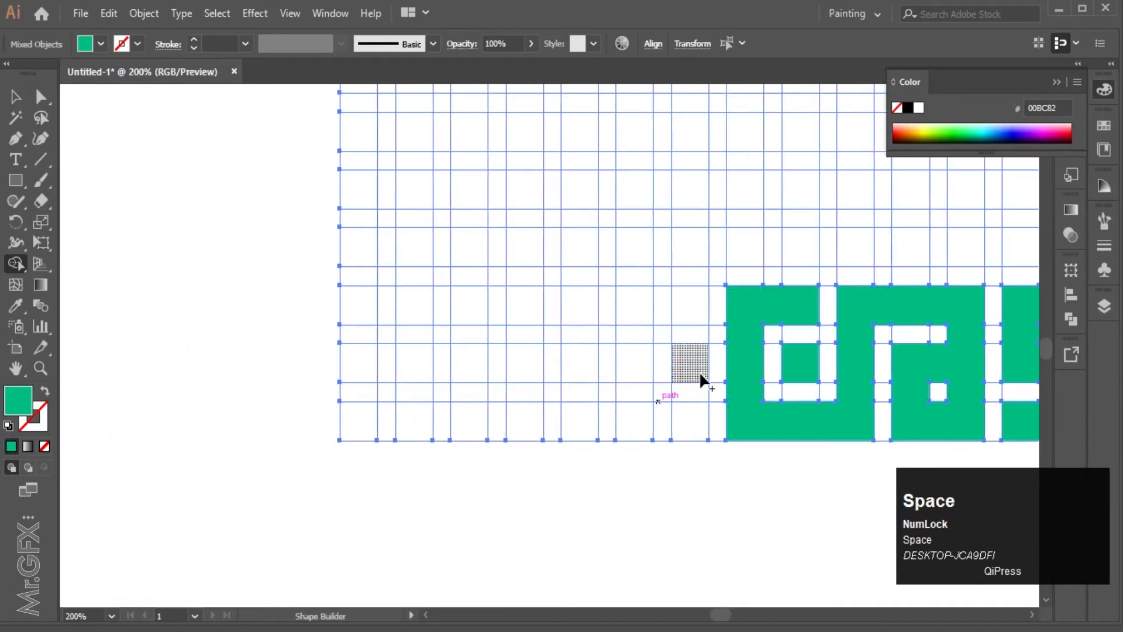
{"action": "mouse_move", "coordinate": [692, 358]}
{"action": "left_mouse_down"}
{"action": "mouse_move", "coordinate": [643, 408]}
{"action": "mouse_move", "coordinate": [632, 380]}
{"action": "mouse_move", "coordinate": [576, 362]}
{"action": "left_mouse_up"}
{"action": "left_click", "coordinate": [688, 313]}
{"action": "left_click", "coordinate": [624, 314]}
{"action": "left_click", "coordinate": [582, 306]}
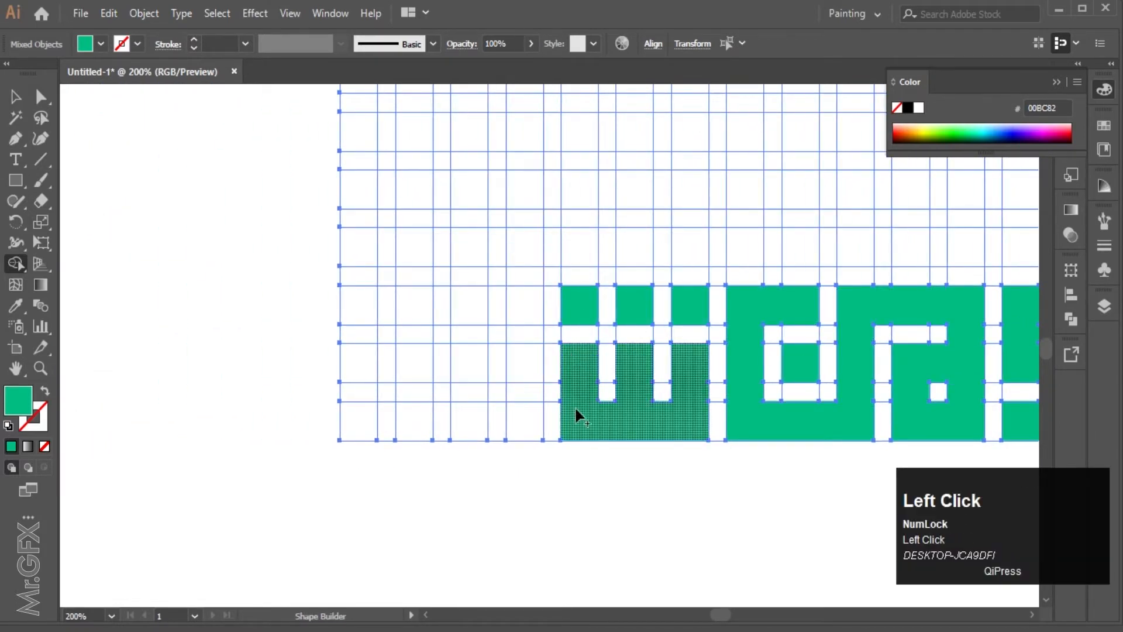
{"action": "left_click_drag", "start_coordinate": [576, 416], "coordinate": [520, 389]}
{"action": "left_click_drag", "start_coordinate": [486, 433], "coordinate": [371, 432]}
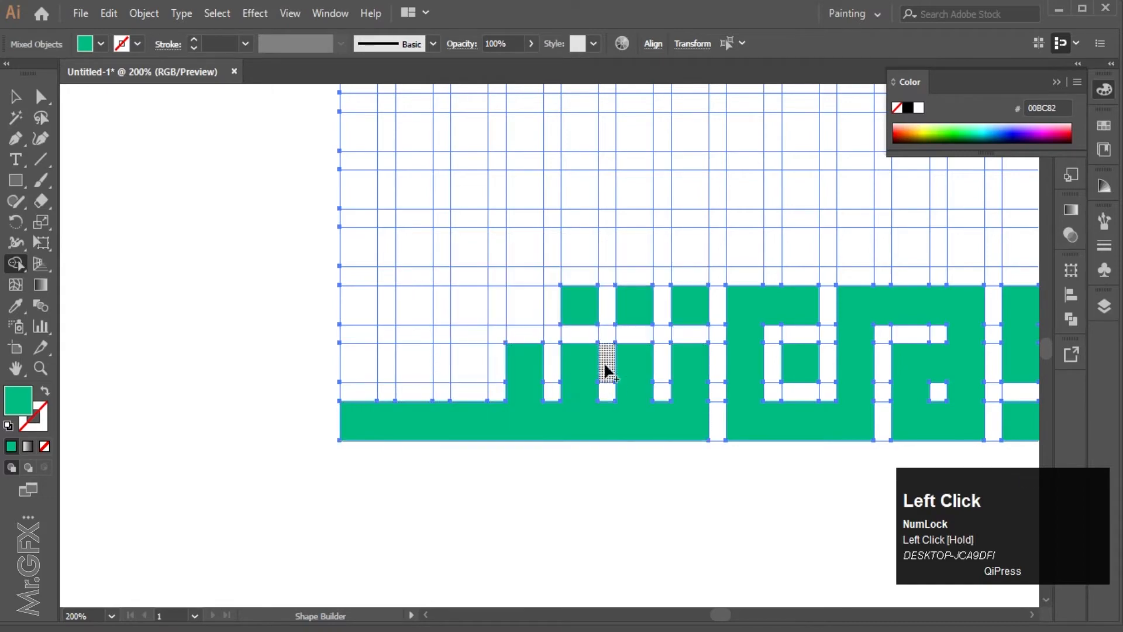
Rotate the whole calligraphy grid 90 degrees counterclockwise.
{"action": "scroll", "coordinate": [604, 371], "scroll_direction": "down", "scroll_amount": 3}
{"action": "left_click_drag", "start_coordinate": [919, 342], "coordinate": [796, 347]}
{"action": "left_click_drag", "start_coordinate": [679, 459], "coordinate": [678, 476]}
{"action": "left_click", "coordinate": [15, 96]}
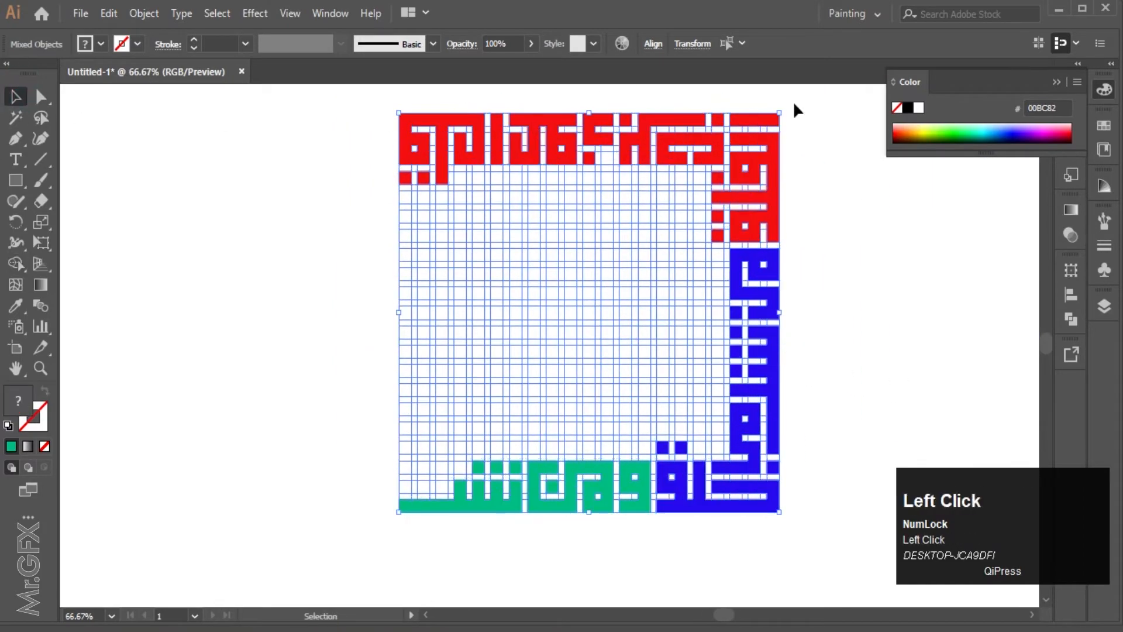
{"action": "left_click_drag", "start_coordinate": [787, 104], "coordinate": [372, 408]}
With Shape Builder, merge cells beside the long green corner stroke into a hooked letter joined to a tall upright, and fill the dot square above.
{"action": "scroll", "coordinate": [604, 305], "scroll_direction": "down", "scroll_amount": 5}
{"action": "scroll", "coordinate": [746, 403], "scroll_direction": "up", "scroll_amount": 4}
{"action": "scroll", "coordinate": [725, 333], "scroll_direction": "down", "scroll_amount": 2}
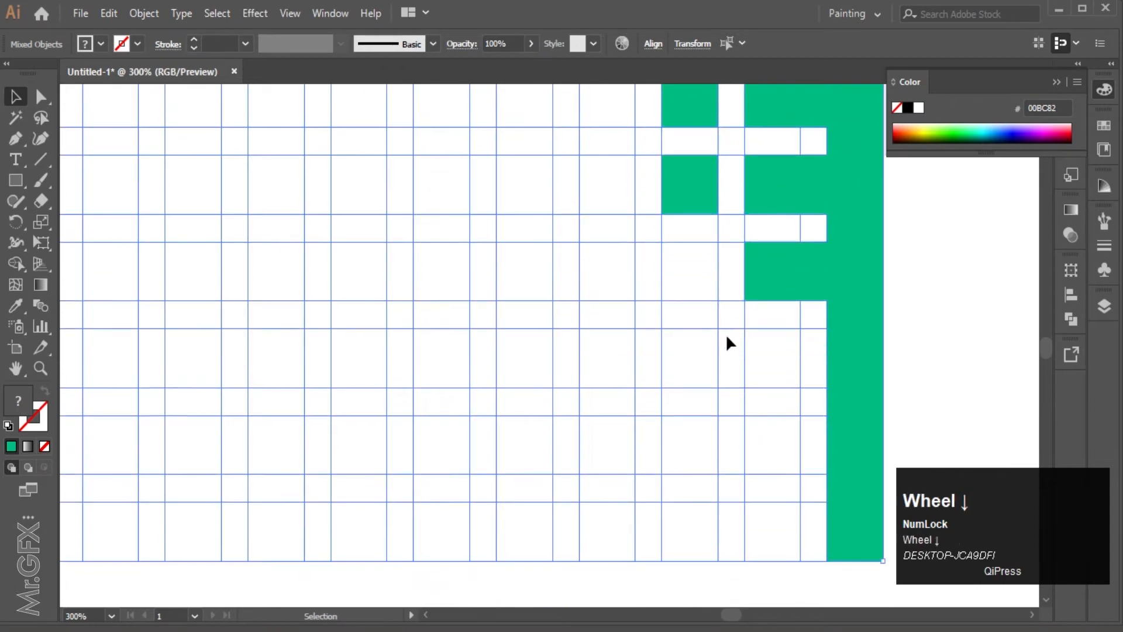
{"action": "scroll", "coordinate": [726, 333], "scroll_direction": "down", "scroll_amount": 1}
{"action": "left_click", "coordinate": [16, 263]}
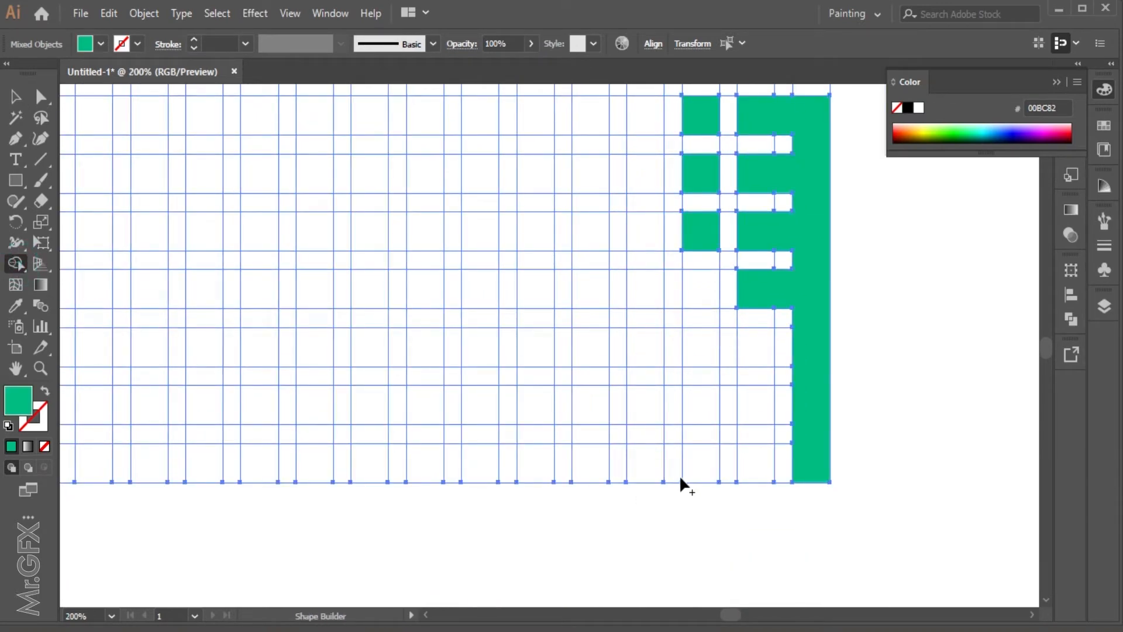
{"action": "mouse_move", "coordinate": [754, 408]}
{"action": "left_mouse_down"}
{"action": "mouse_move", "coordinate": [705, 353]}
{"action": "mouse_move", "coordinate": [750, 467]}
{"action": "left_mouse_up"}
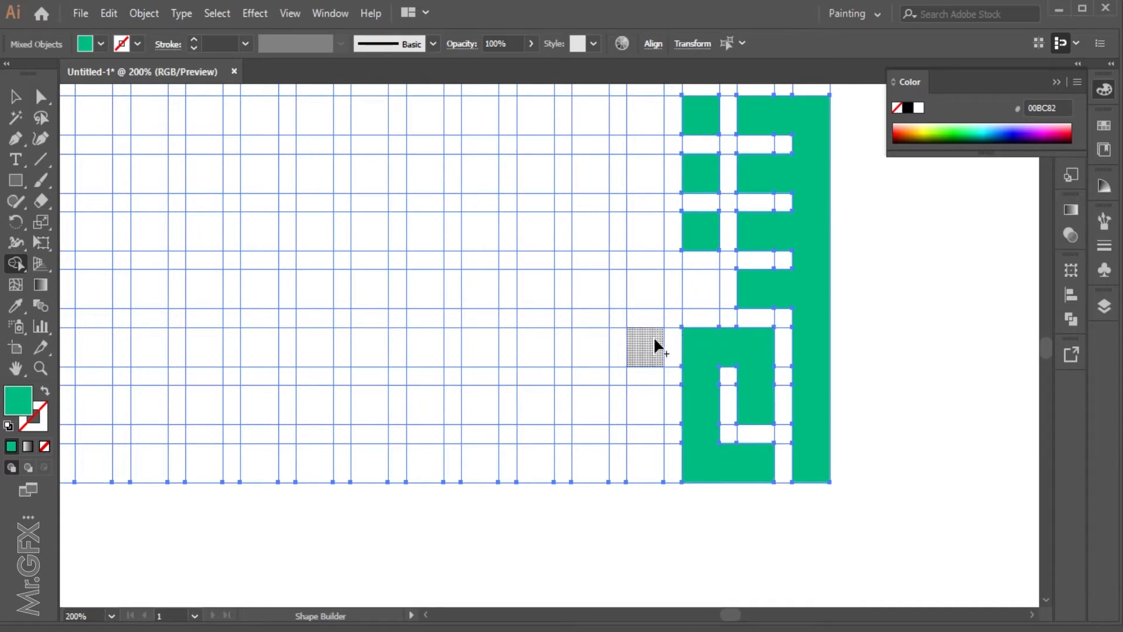
{"action": "mouse_move", "coordinate": [650, 288]}
{"action": "left_mouse_down"}
{"action": "mouse_move", "coordinate": [653, 437]}
{"action": "mouse_move", "coordinate": [702, 462]}
{"action": "left_mouse_up"}
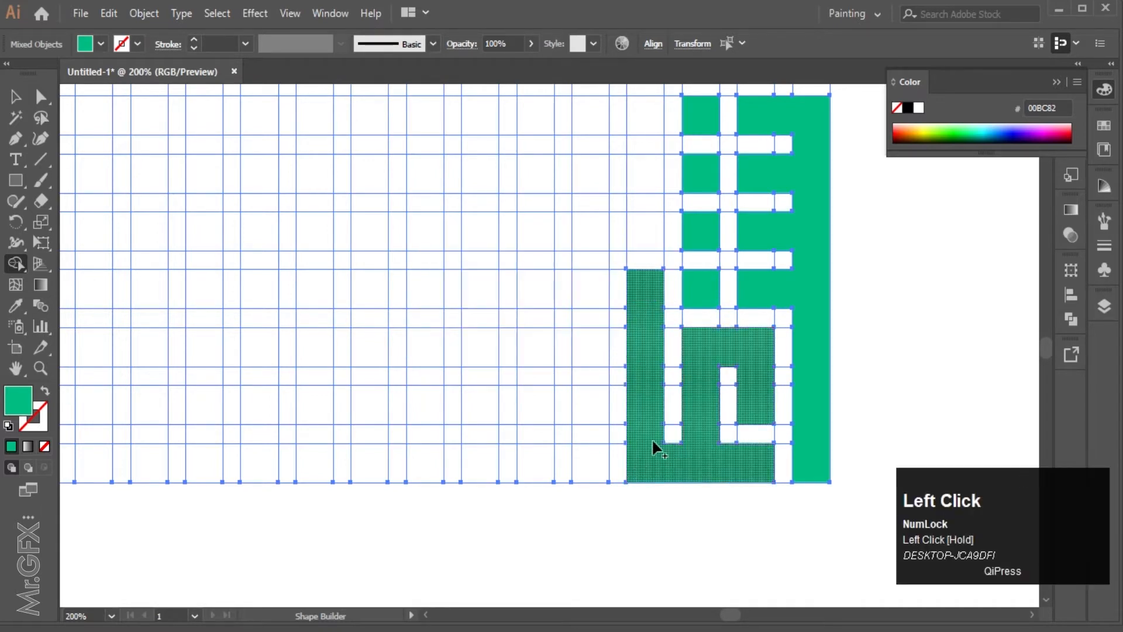
Continue the green lettering along the bottom edge with a three-toothed letter joined to a looped letter and two dot squares above.
{"action": "key", "text": "space"}
{"action": "mouse_move", "coordinate": [595, 413]}
{"action": "left_mouse_down"}
{"action": "mouse_move", "coordinate": [711, 435]}
{"action": "mouse_move", "coordinate": [544, 489]}
{"action": "mouse_move", "coordinate": [541, 462]}
{"action": "mouse_move", "coordinate": [505, 429]}
{"action": "left_mouse_up"}
{"action": "left_click_drag", "start_coordinate": [503, 482], "coordinate": [503, 483]}
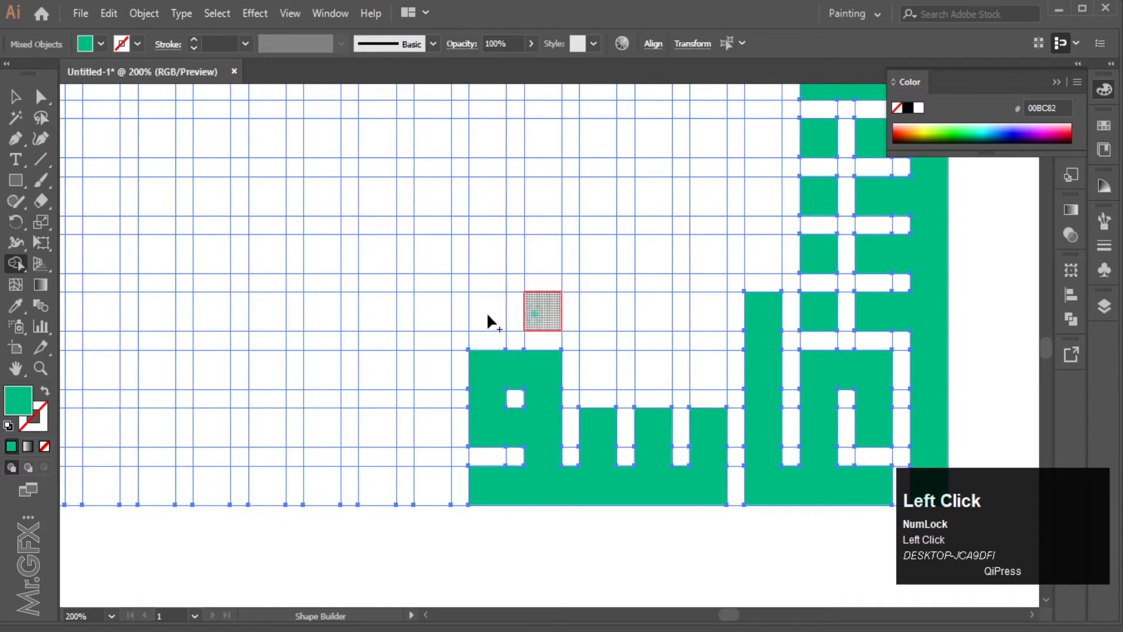
Add a tall green upright, a looped letter with one dot square, and further strokes towards the red lettering on the bottom edge.
{"action": "key", "text": "space"}
{"action": "left_click_drag", "start_coordinate": [449, 368], "coordinate": [678, 392]}
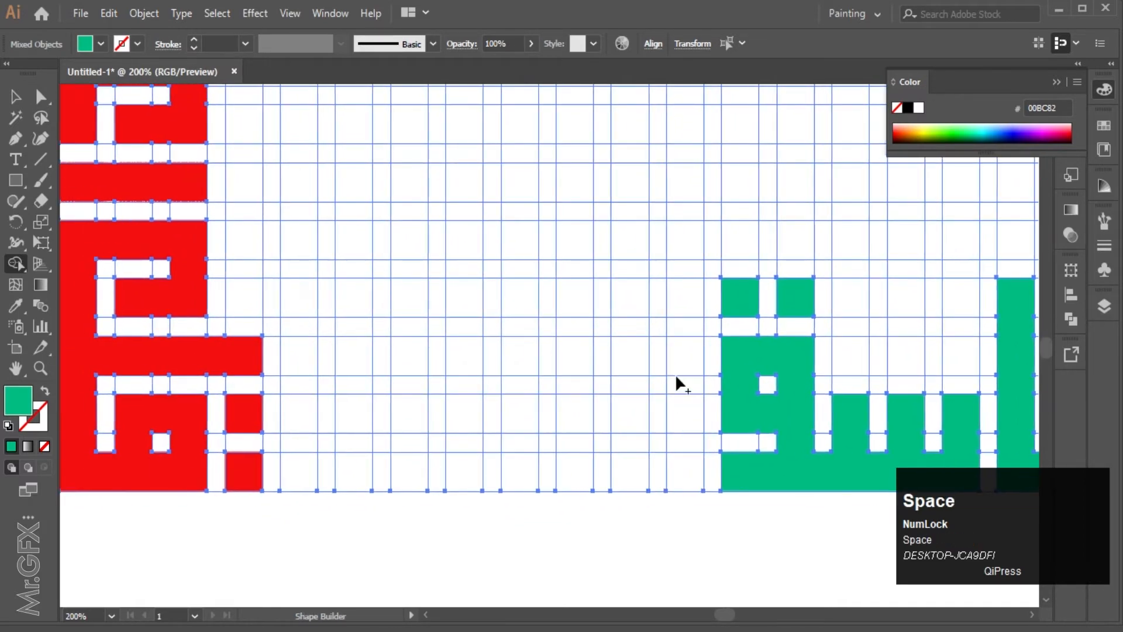
{"action": "left_click_drag", "start_coordinate": [683, 296], "coordinate": [687, 471]}
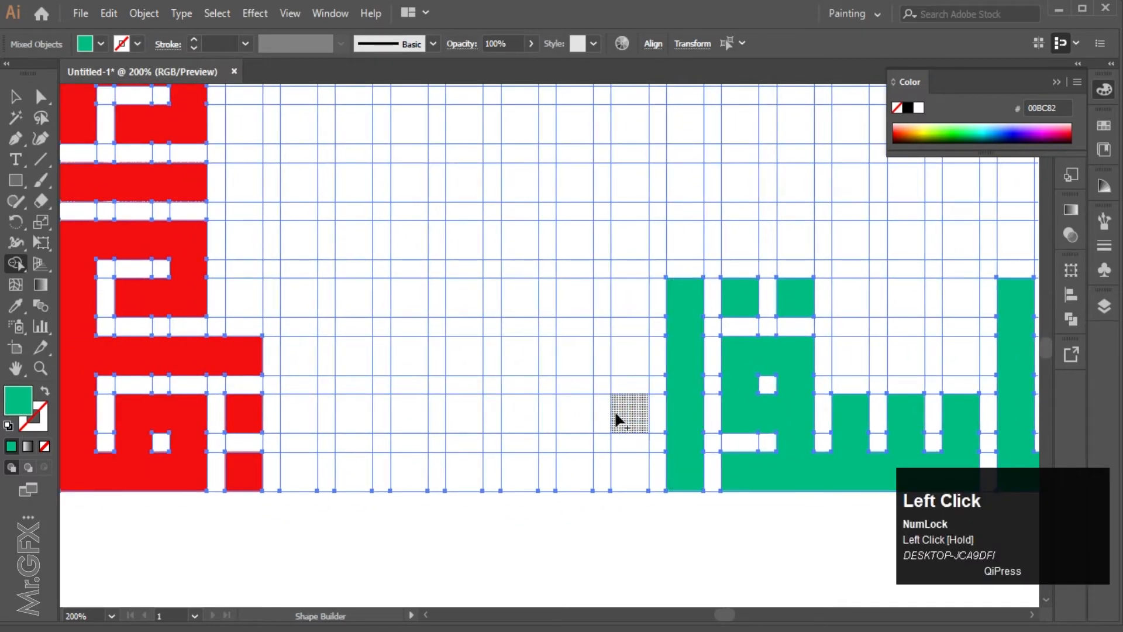
{"action": "mouse_move", "coordinate": [581, 362]}
{"action": "left_mouse_down"}
{"action": "mouse_move", "coordinate": [612, 468]}
{"action": "mouse_move", "coordinate": [578, 468]}
{"action": "left_mouse_up"}
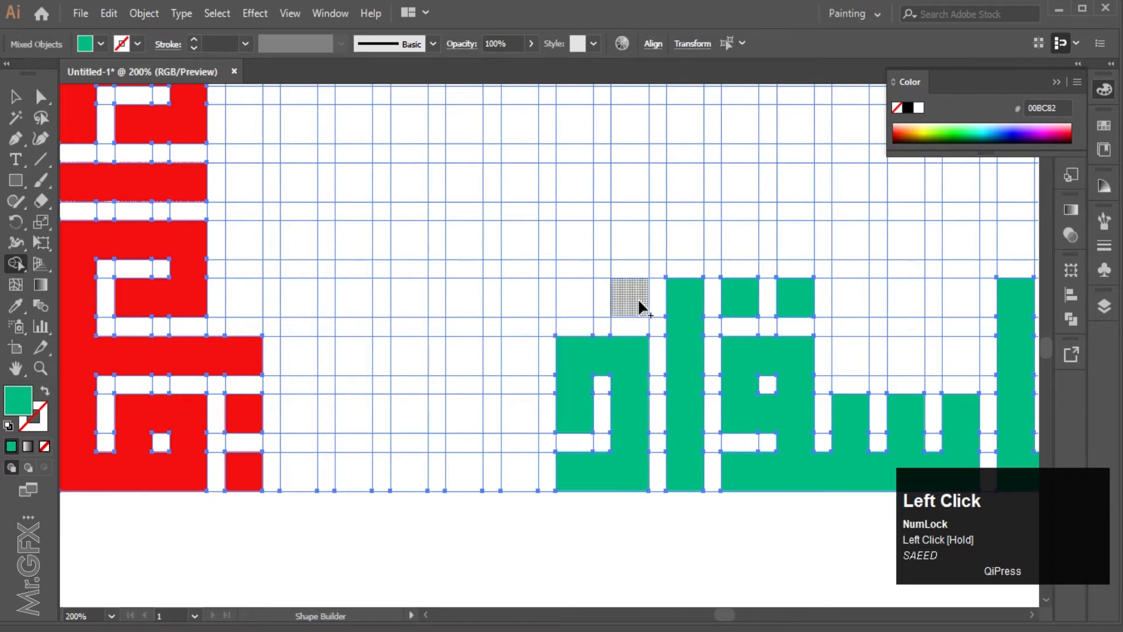
{"action": "left_click_drag", "start_coordinate": [518, 353], "coordinate": [526, 477]}
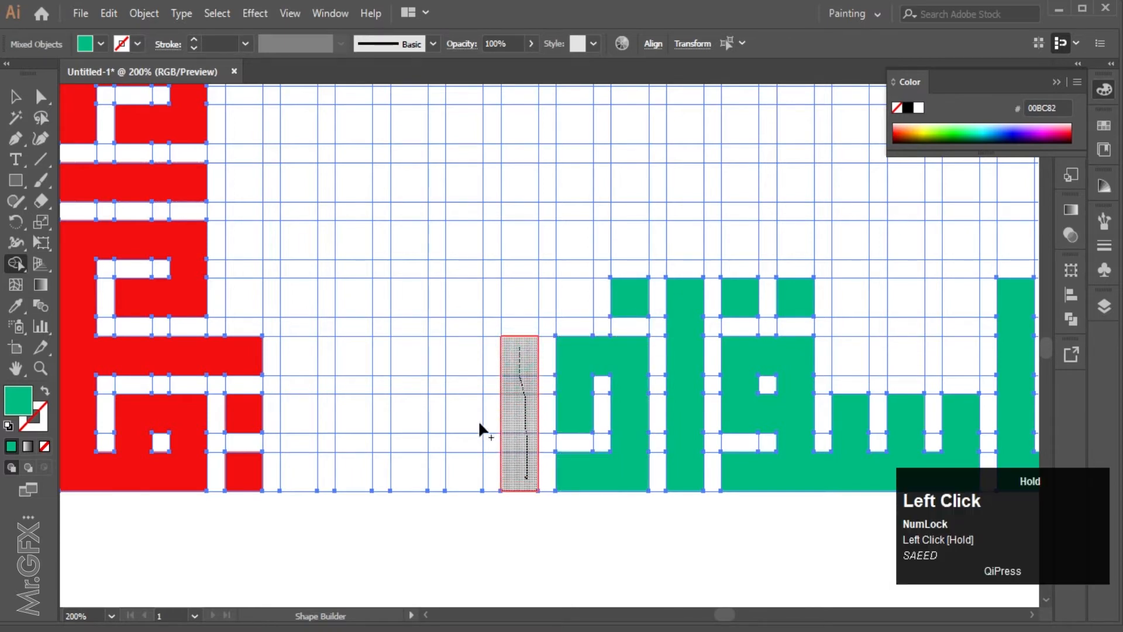
{"action": "mouse_move", "coordinate": [465, 401]}
{"action": "left_mouse_down"}
{"action": "mouse_move", "coordinate": [408, 390]}
{"action": "mouse_move", "coordinate": [431, 471]}
{"action": "mouse_move", "coordinate": [293, 427]}
{"action": "mouse_move", "coordinate": [377, 413]}
{"action": "left_mouse_up"}
Rotate the grid another 90 degrees counterclockwise so the red lettering lies along the bottom edge.
{"action": "scroll", "coordinate": [406, 387], "scroll_direction": "down", "scroll_amount": 3}
{"action": "scroll", "coordinate": [439, 384], "scroll_direction": "up", "scroll_amount": 2}
{"action": "scroll", "coordinate": [440, 380], "scroll_direction": "down", "scroll_amount": 2}
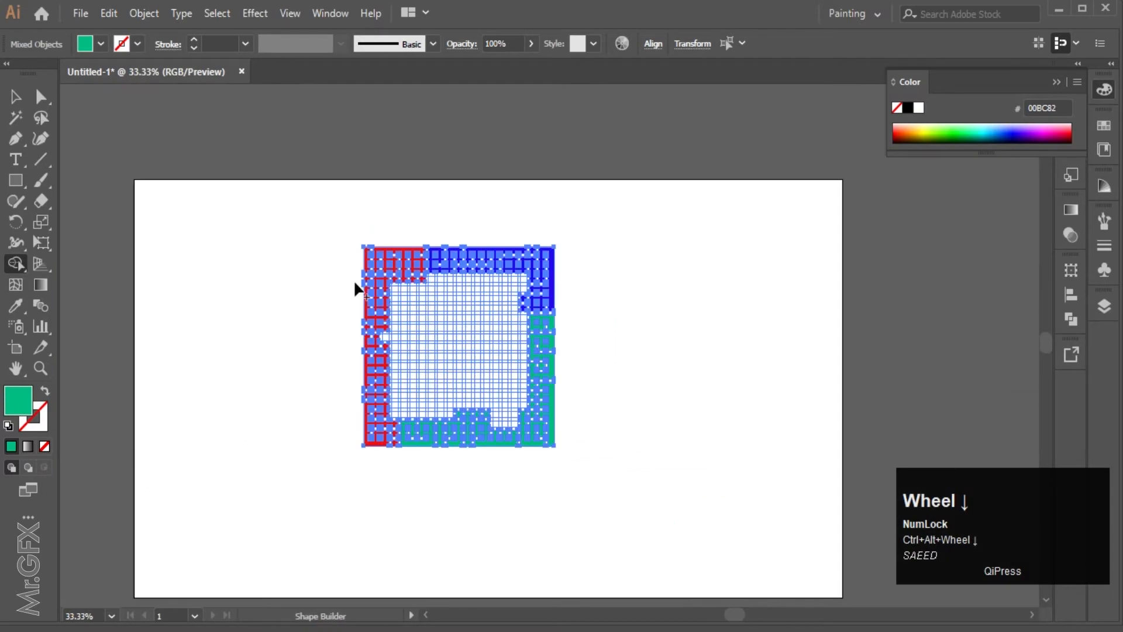
{"action": "left_click", "coordinate": [16, 96]}
{"action": "left_click_drag", "start_coordinate": [561, 248], "coordinate": [381, 214]}
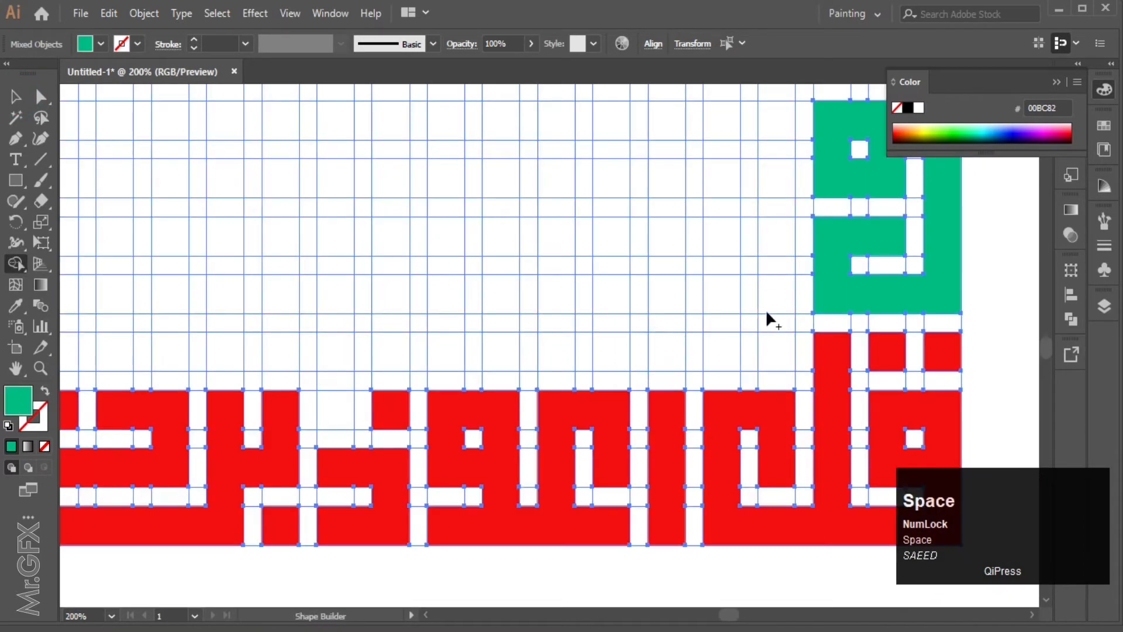
Merge an inner-row green looped letter with two dots and a long hooked baseline above the red lettering, and fill a green dot square below.
{"action": "left_click_drag", "start_coordinate": [774, 292], "coordinate": [759, 237]}
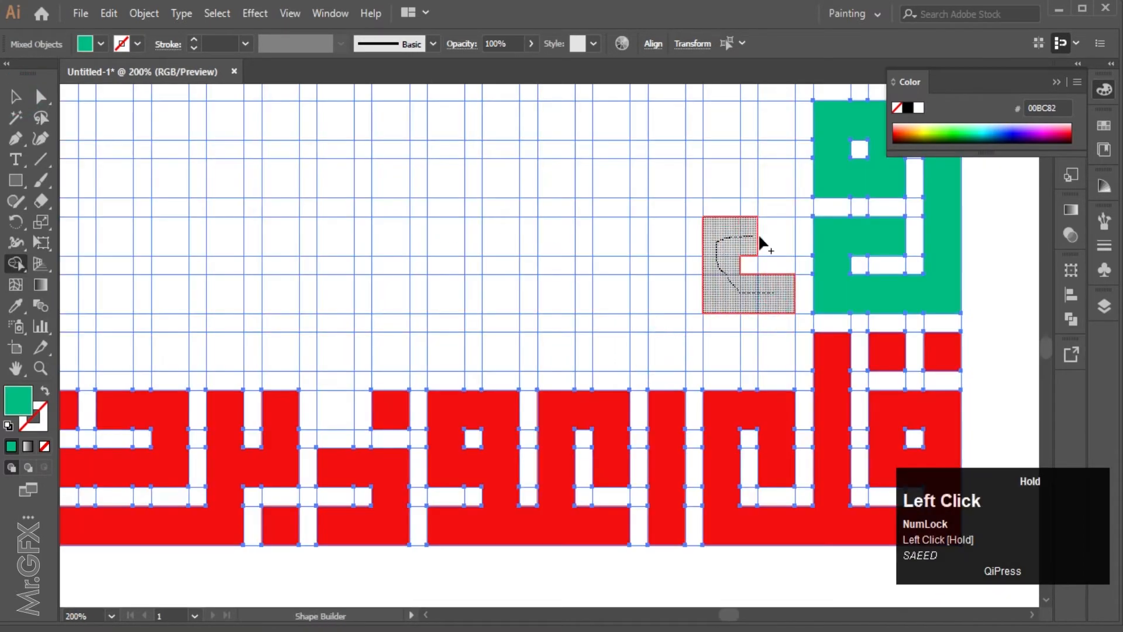
{"action": "mouse_move", "coordinate": [777, 329]}
{"action": "left_mouse_down"}
{"action": "mouse_move", "coordinate": [673, 356]}
{"action": "mouse_move", "coordinate": [677, 321]}
{"action": "mouse_move", "coordinate": [611, 292]}
{"action": "left_mouse_up"}
{"action": "left_click_drag", "start_coordinate": [724, 374], "coordinate": [383, 379]}
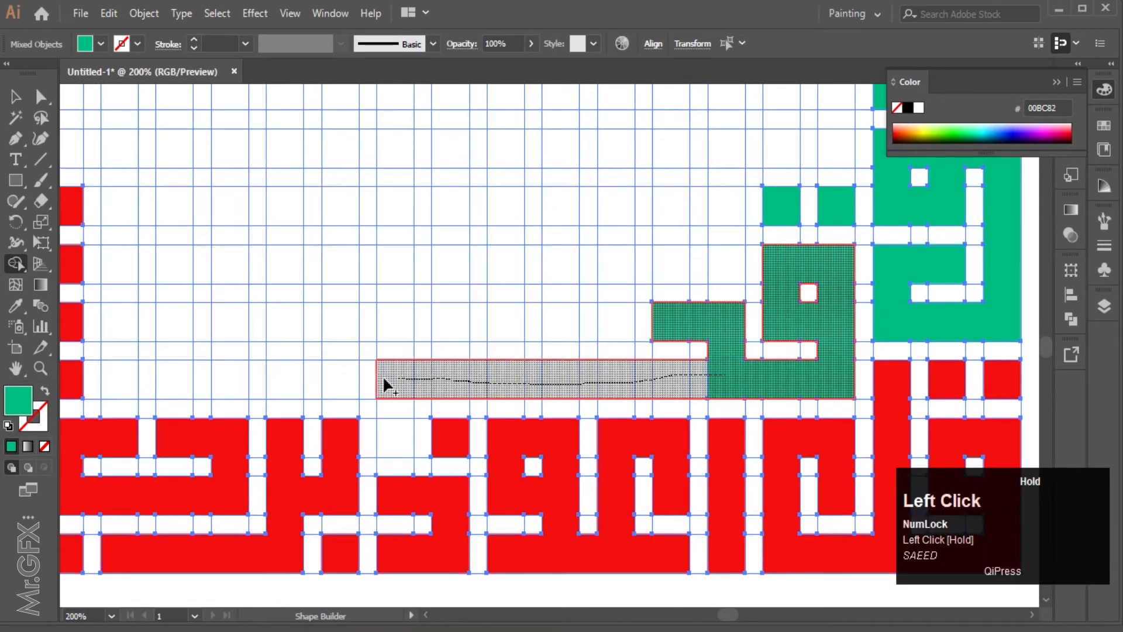
{"action": "left_click_drag", "start_coordinate": [342, 328], "coordinate": [345, 329]}
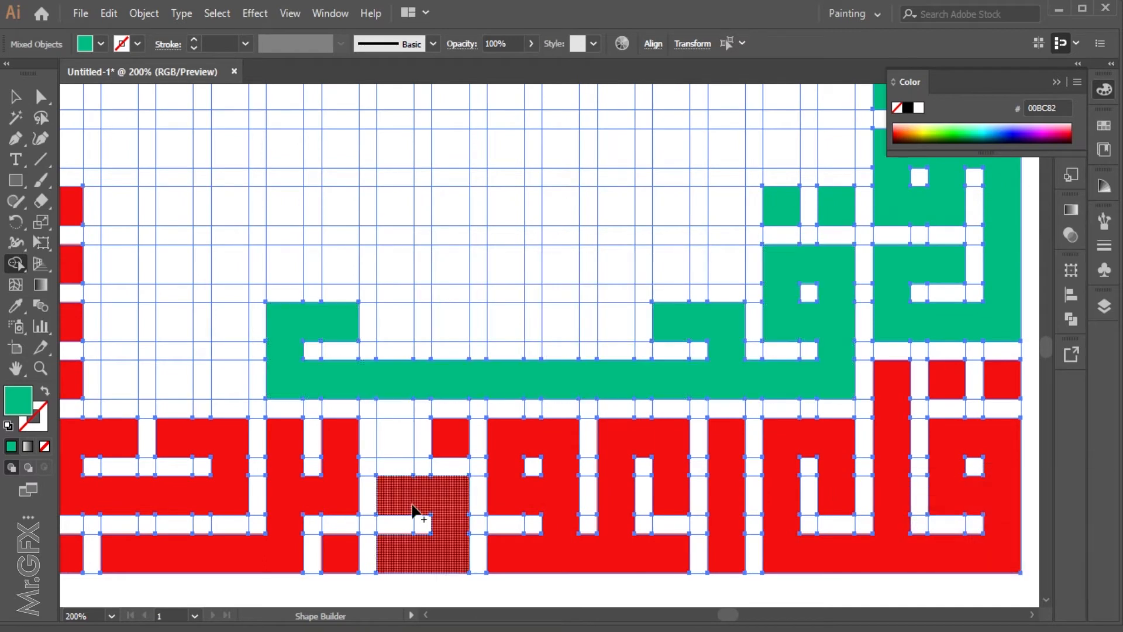
{"action": "left_click", "coordinate": [403, 434]}
Rotate the design 90 degrees counterclockwise so the blue lettering lies along the bottom edge.
{"action": "scroll", "coordinate": [573, 340], "scroll_direction": "down", "scroll_amount": 1}
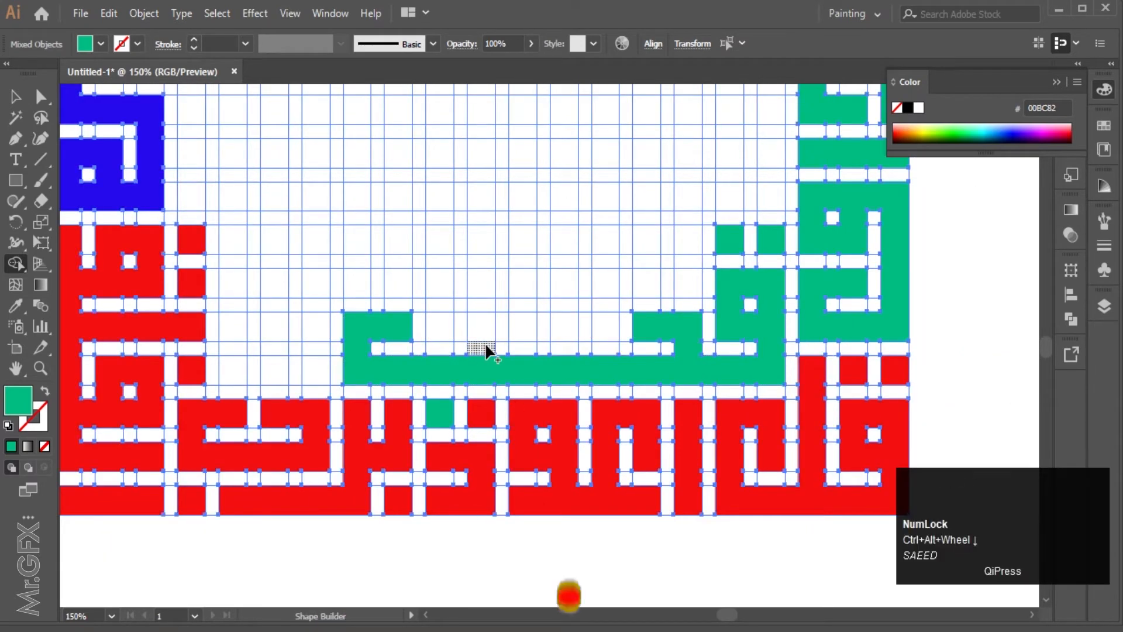
{"action": "scroll", "coordinate": [486, 342], "scroll_direction": "down", "scroll_amount": 3}
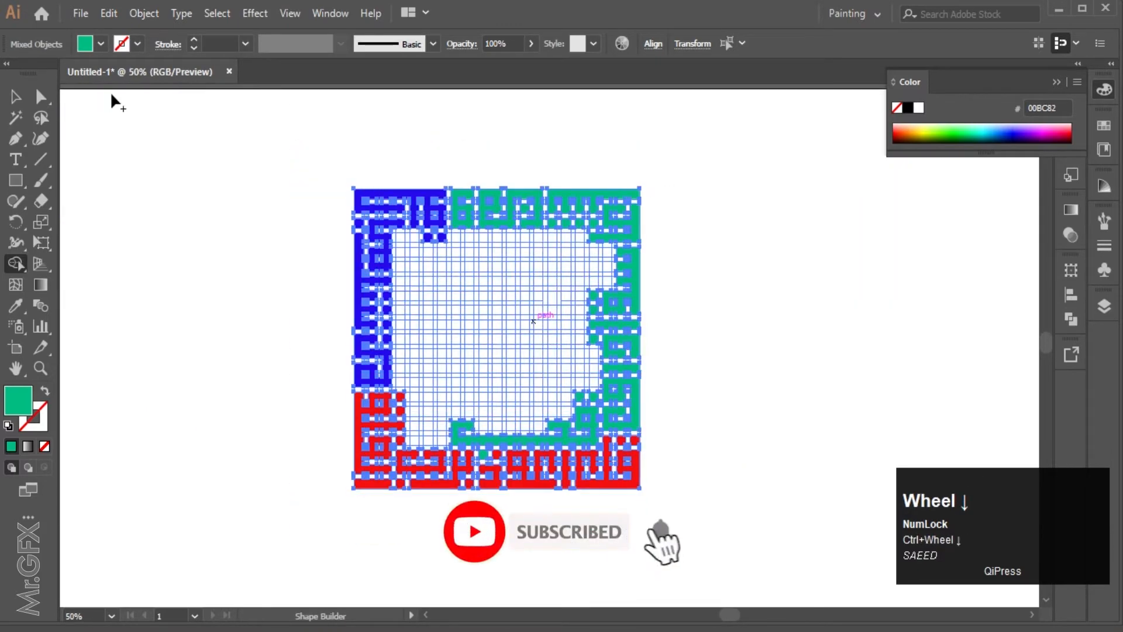
{"action": "left_click", "coordinate": [16, 97]}
{"action": "left_click_drag", "start_coordinate": [644, 179], "coordinate": [322, 143]}
Return to Shape Builder and set the fill colour to yellow, #F3F90D.
{"action": "left_click", "coordinate": [17, 262]}
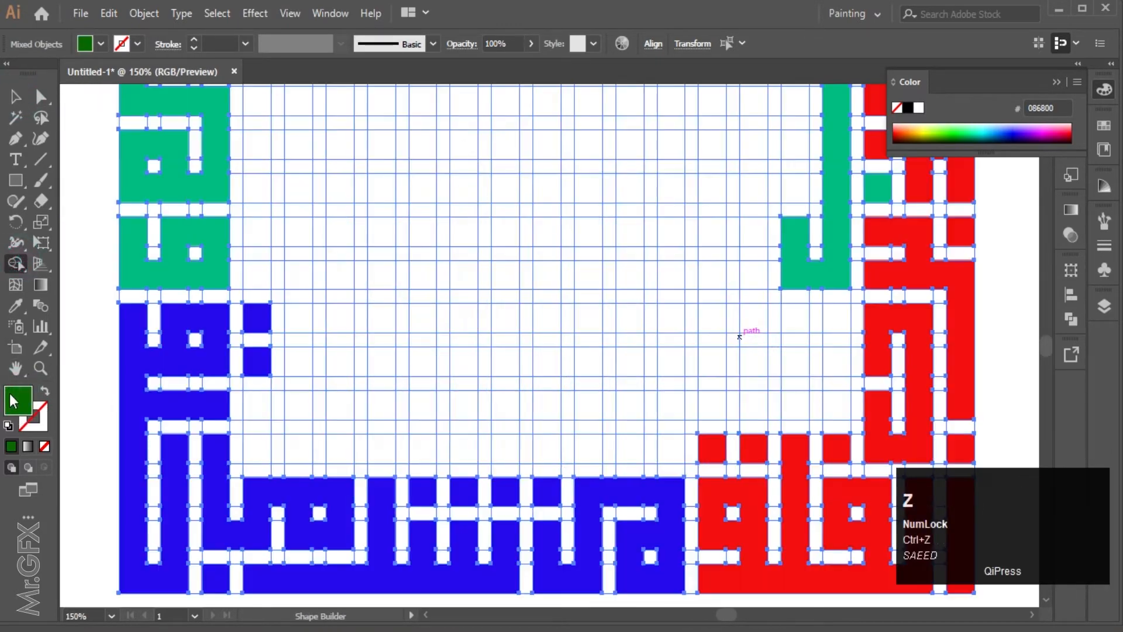
{"action": "double_click", "coordinate": [14, 394]}
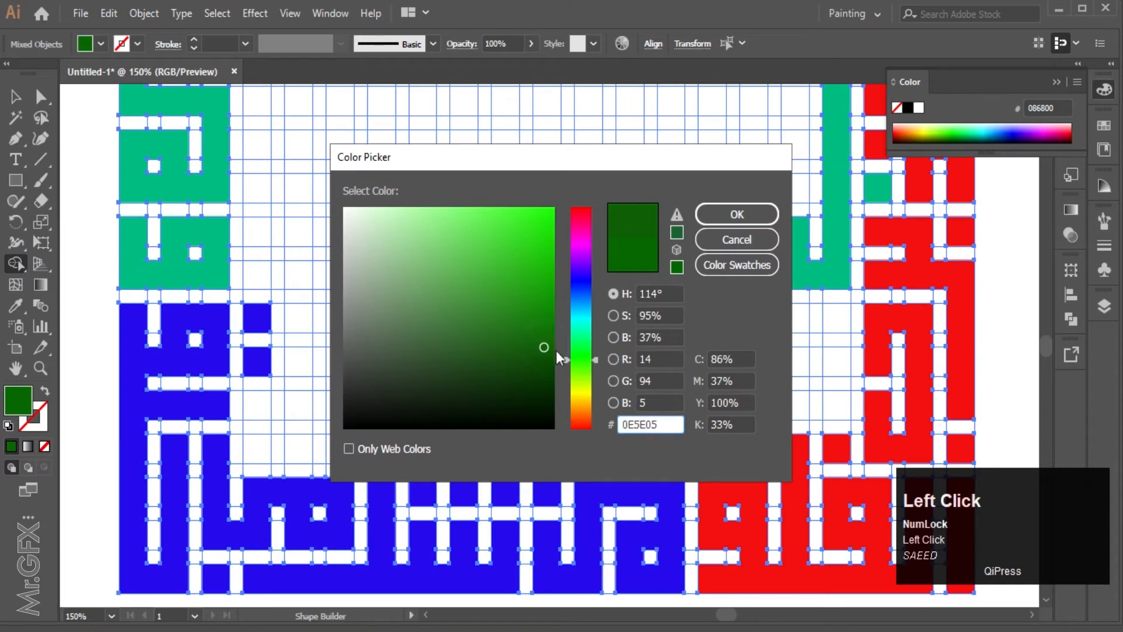
{"action": "left_click_drag", "start_coordinate": [558, 355], "coordinate": [584, 398]}
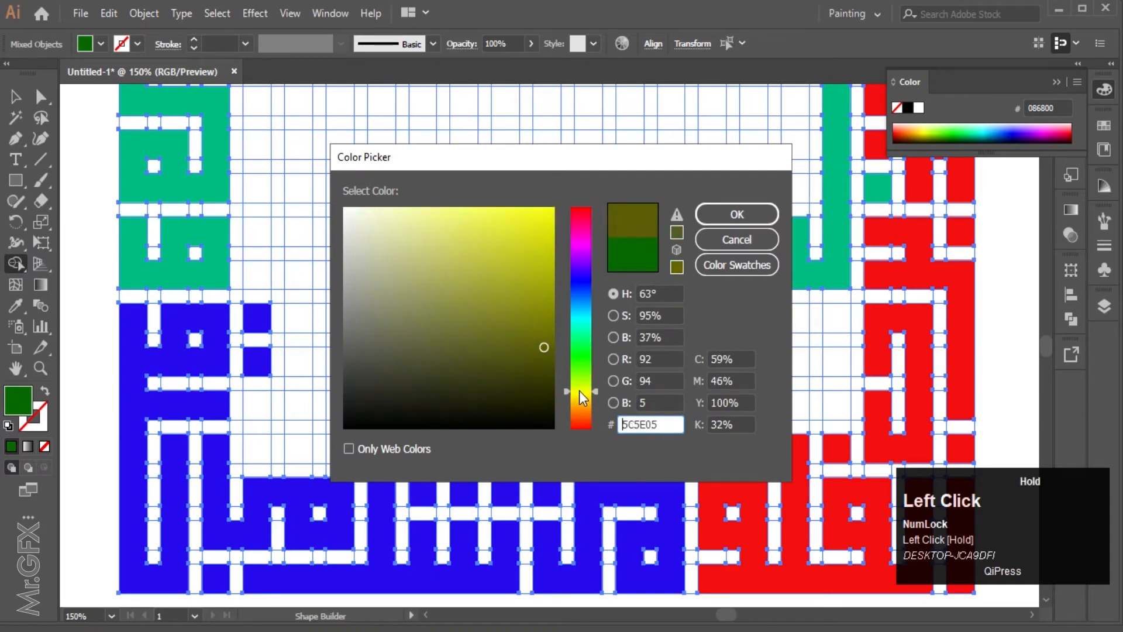
{"action": "left_click_drag", "start_coordinate": [530, 265], "coordinate": [543, 211]}
{"action": "left_click", "coordinate": [738, 214]}
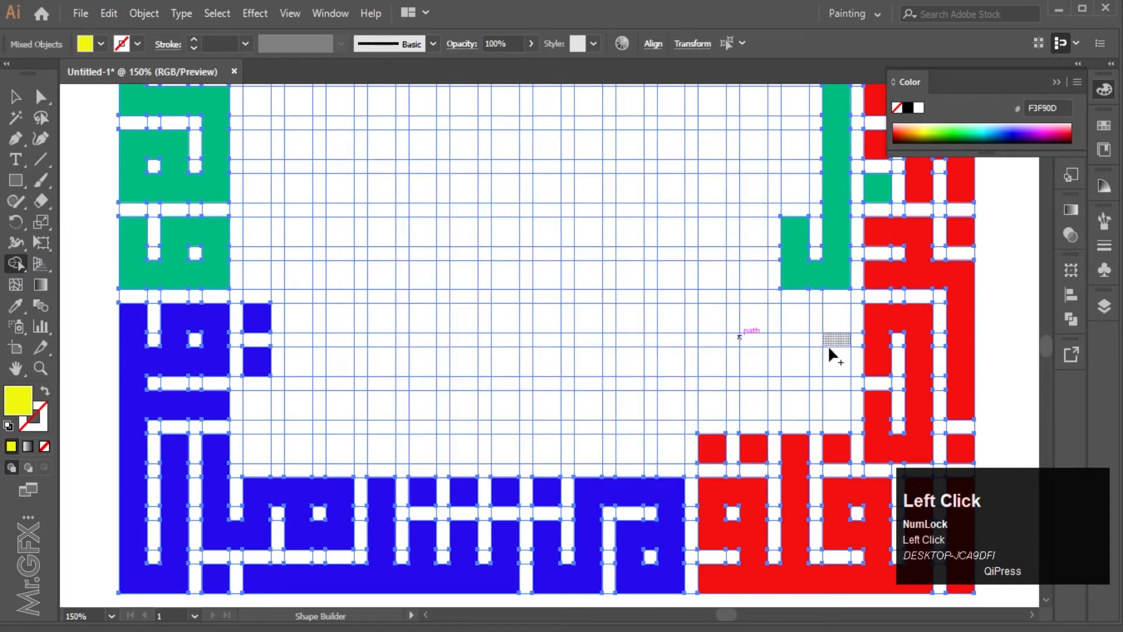
Merge cells below the green hook into a yellow looped letter, then a second looped letter with a hooked tail and one dot square.
{"action": "left_click_drag", "start_coordinate": [829, 354], "coordinate": [834, 320]}
{"action": "left_click_drag", "start_coordinate": [735, 388], "coordinate": [738, 378]}
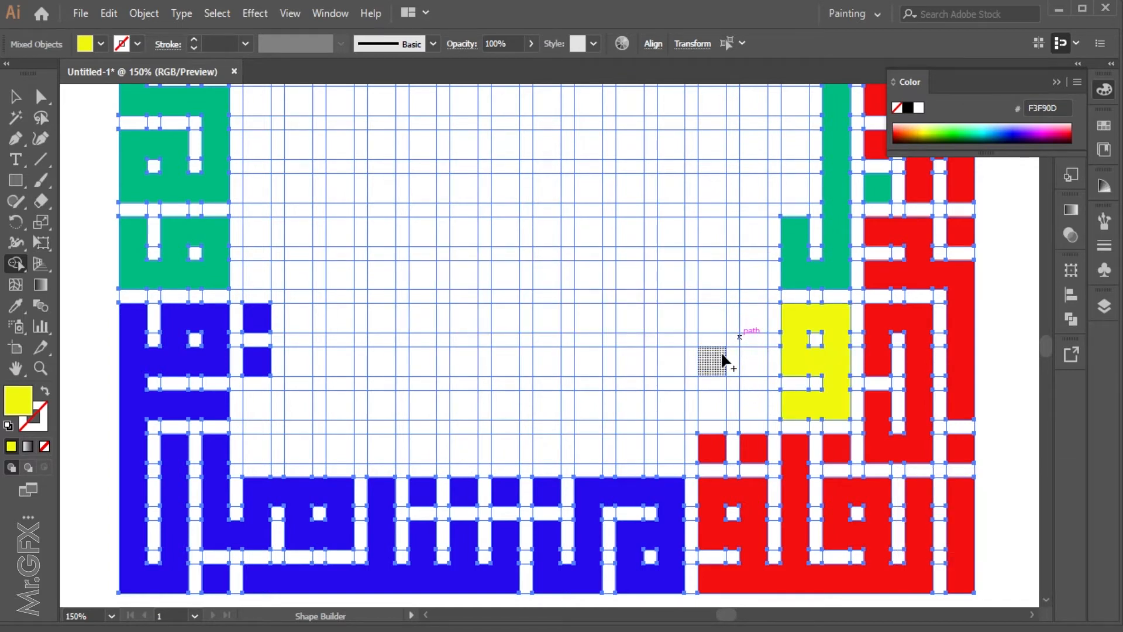
{"action": "left_click", "coordinate": [711, 369]}
{"action": "mouse_move", "coordinate": [710, 369]}
{"action": "left_mouse_down"}
{"action": "mouse_move", "coordinate": [677, 366]}
{"action": "mouse_move", "coordinate": [672, 428]}
{"action": "mouse_move", "coordinate": [644, 450]}
{"action": "mouse_move", "coordinate": [624, 419]}
{"action": "mouse_move", "coordinate": [635, 386]}
{"action": "left_mouse_up"}
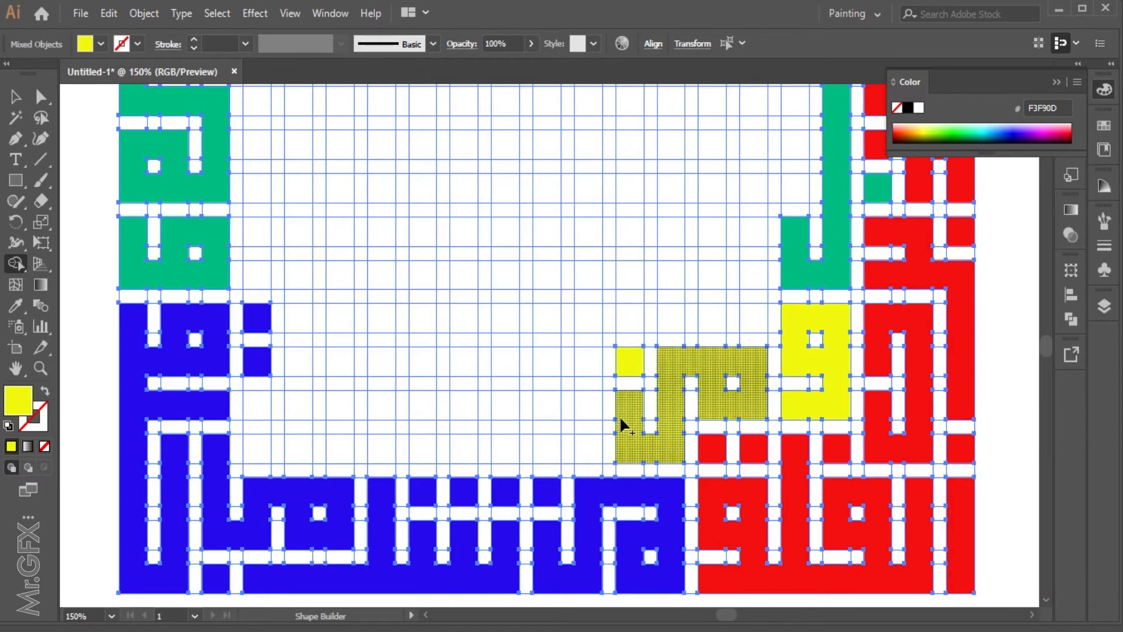
Merge a yellow toothed letter with dot squares above the blue lettering, ending in a taller tooth and a long baseline to the inner corner.
{"action": "scroll", "coordinate": [596, 438], "scroll_direction": "up", "scroll_amount": 1}
{"action": "left_click_drag", "start_coordinate": [595, 439], "coordinate": [813, 383]}
{"action": "mouse_move", "coordinate": [806, 289]}
{"action": "left_mouse_down"}
{"action": "mouse_move", "coordinate": [793, 402]}
{"action": "mouse_move", "coordinate": [747, 344]}
{"action": "mouse_move", "coordinate": [690, 351]}
{"action": "left_mouse_up"}
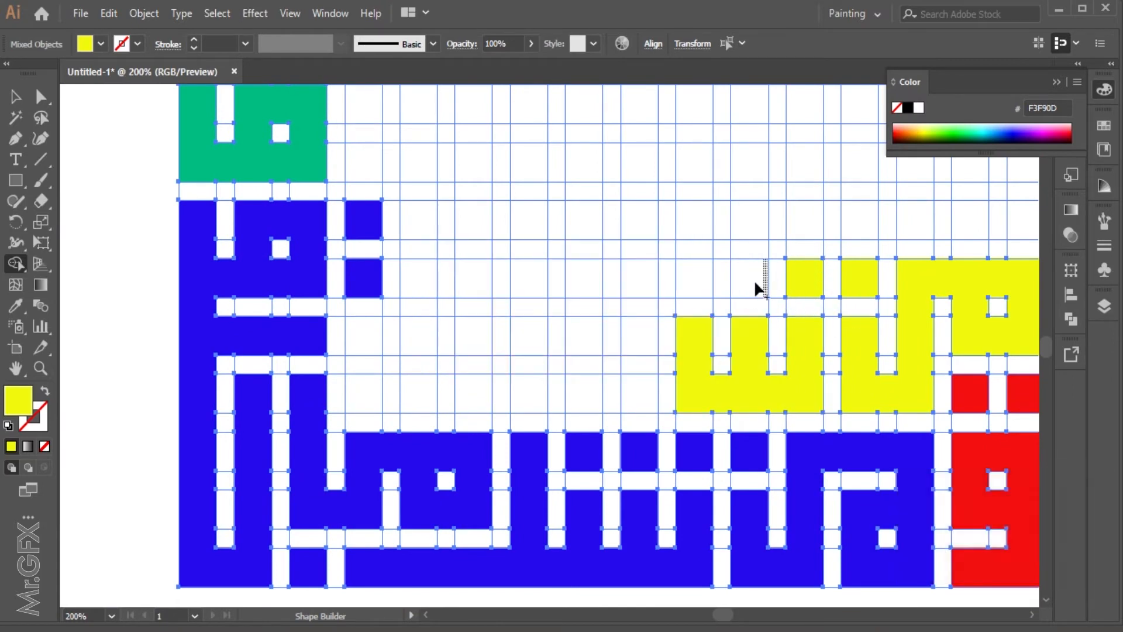
{"action": "left_click", "coordinate": [754, 280]}
{"action": "left_click", "coordinate": [702, 275]}
{"action": "mouse_move", "coordinate": [688, 395]}
{"action": "left_mouse_down"}
{"action": "mouse_move", "coordinate": [469, 411]}
{"action": "mouse_move", "coordinate": [399, 402]}
{"action": "left_mouse_up"}
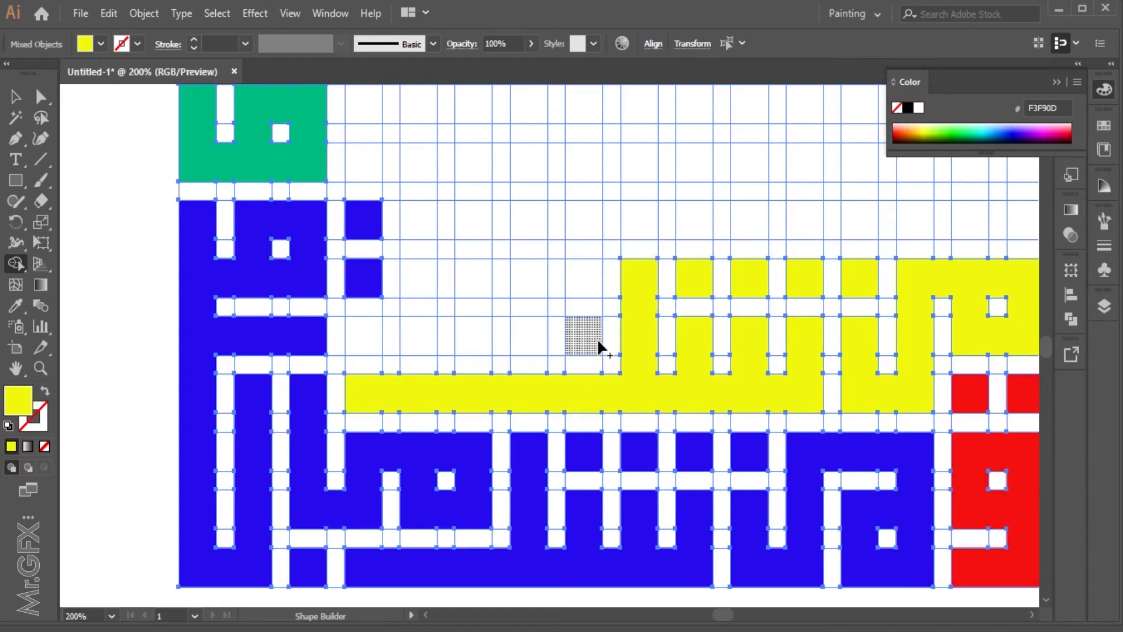
Rotate the grid 90 degrees counterclockwise so the long yellow baseline stands vertically, and reactivate Shape Builder.
{"action": "scroll", "coordinate": [685, 281], "scroll_direction": "down", "scroll_amount": 5}
{"action": "scroll", "coordinate": [686, 281], "scroll_direction": "up", "scroll_amount": 1}
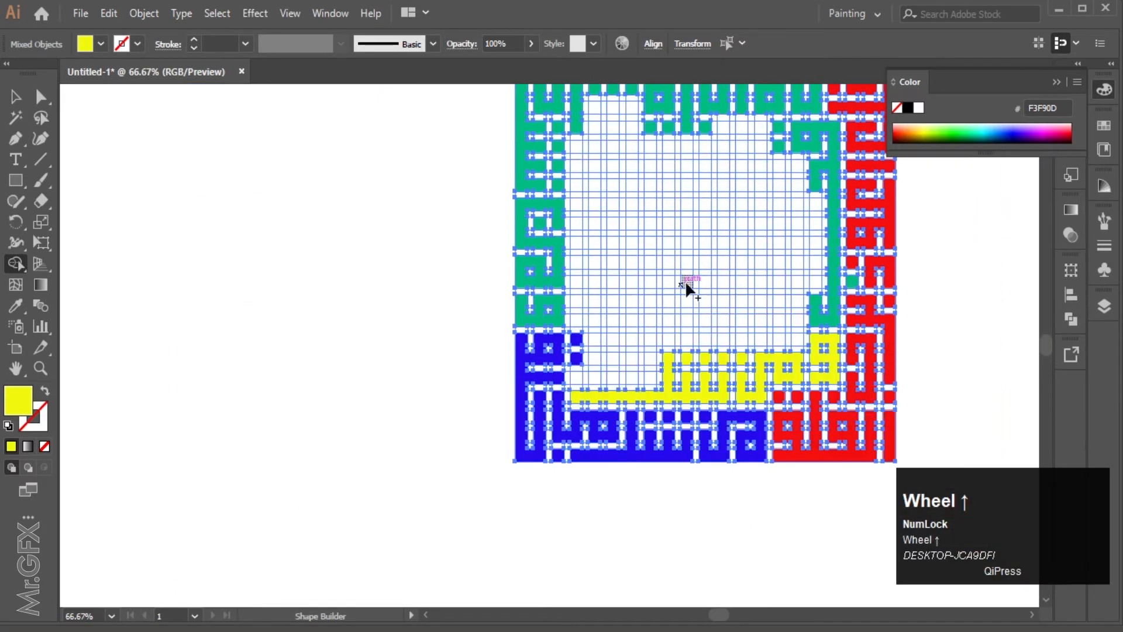
{"action": "left_click_drag", "start_coordinate": [685, 280], "coordinate": [549, 369]}
{"action": "left_click", "coordinate": [16, 96]}
{"action": "key", "text": "shift+m"}
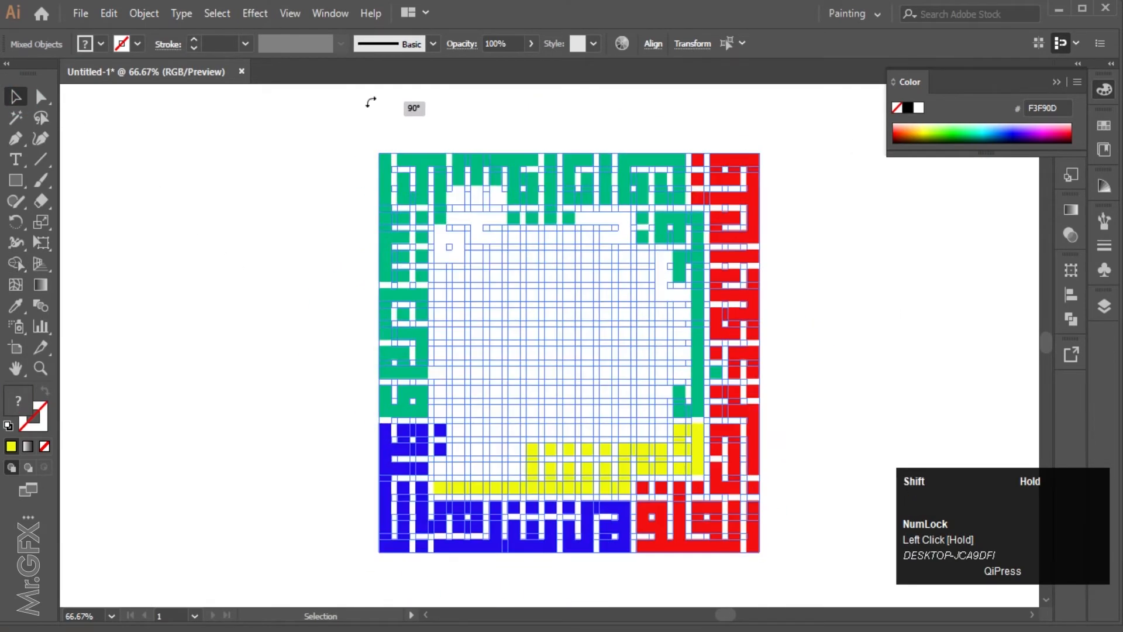
Merge cells beside the long yellow stroke into a tall upright and a second upright joined to a short tooth at its foot.
{"action": "scroll", "coordinate": [910, 303], "scroll_direction": "up", "scroll_amount": 3}
{"action": "left_click_drag", "start_coordinate": [923, 234], "coordinate": [923, 462]}
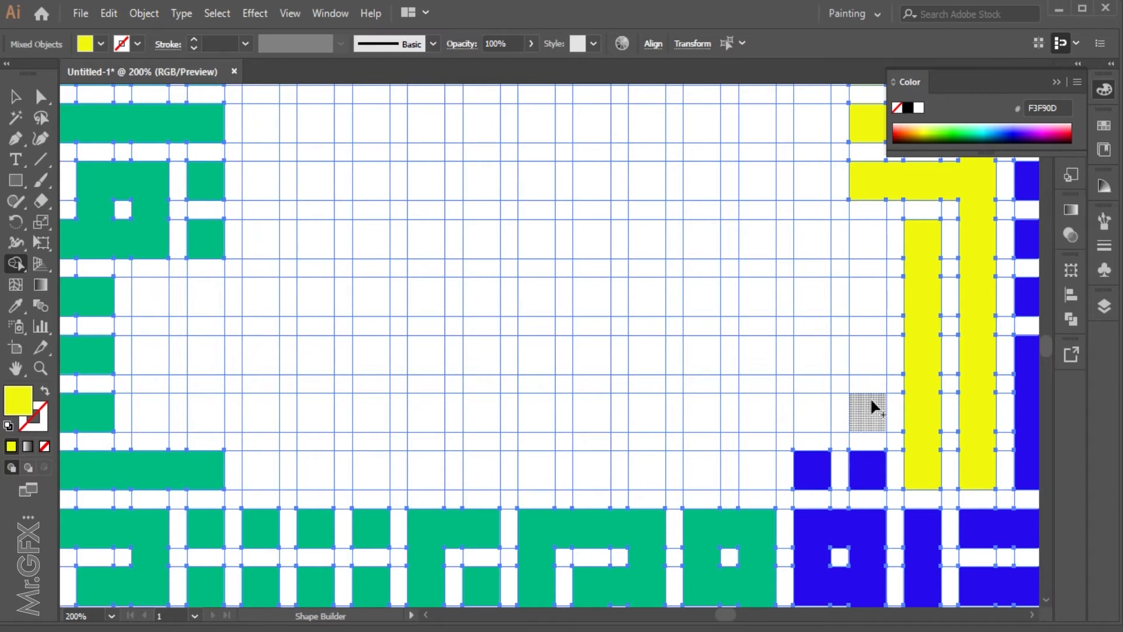
{"action": "mouse_move", "coordinate": [868, 245]}
{"action": "left_mouse_down"}
{"action": "mouse_move", "coordinate": [867, 419]}
{"action": "mouse_move", "coordinate": [800, 354]}
{"action": "mouse_move", "coordinate": [851, 407]}
{"action": "mouse_move", "coordinate": [861, 275]}
{"action": "left_mouse_up"}
{"action": "key", "text": "ctrl+z"}
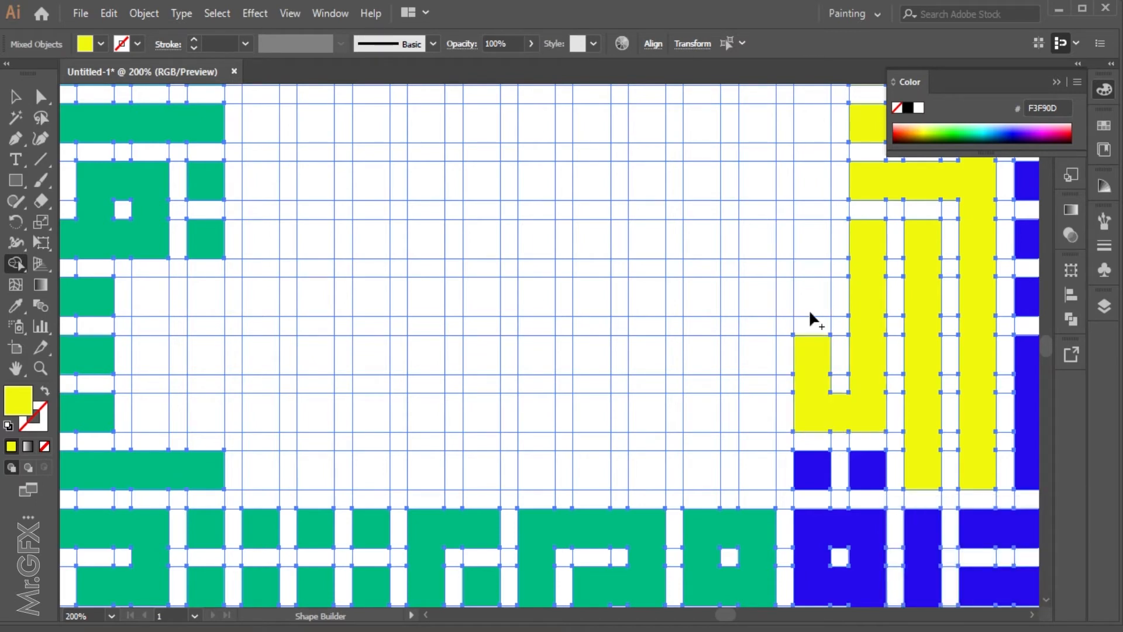
Extend the toothed yellow letter with a looped letter and hooked tail, and fill two dot squares above it and three beyond the tail.
{"action": "left_click", "coordinate": [812, 303]}
{"action": "key", "text": "ctrl+z"}
{"action": "mouse_move", "coordinate": [799, 408]}
{"action": "left_mouse_down"}
{"action": "mouse_move", "coordinate": [701, 379]}
{"action": "mouse_move", "coordinate": [725, 470]}
{"action": "mouse_move", "coordinate": [644, 431]}
{"action": "mouse_move", "coordinate": [646, 422]}
{"action": "left_mouse_up"}
{"action": "left_click", "coordinate": [761, 307]}
{"action": "left_click", "coordinate": [646, 353]}
{"action": "left_click", "coordinate": [591, 354]}
{"action": "left_click", "coordinate": [591, 411]}
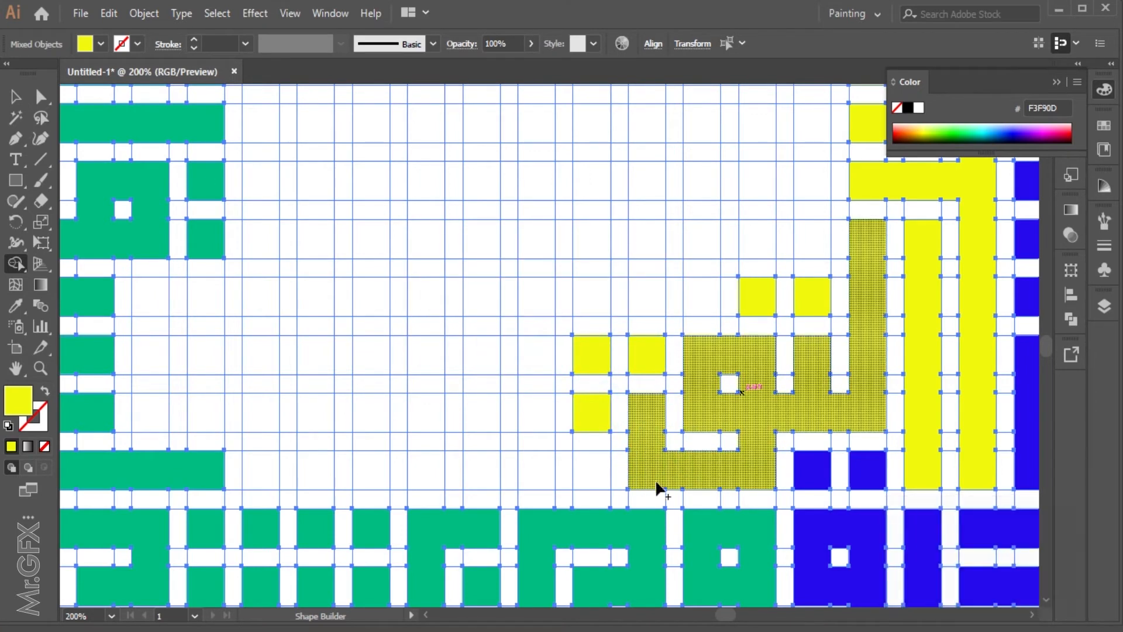
Extend the yellow hooked tail's baseline with two taller uprights and fill the dot squares between them.
{"action": "left_click", "coordinate": [658, 481]}
{"action": "mouse_move", "coordinate": [629, 478]}
{"action": "left_mouse_down"}
{"action": "mouse_move", "coordinate": [561, 458]}
{"action": "mouse_move", "coordinate": [524, 389]}
{"action": "mouse_move", "coordinate": [529, 352]}
{"action": "left_mouse_up"}
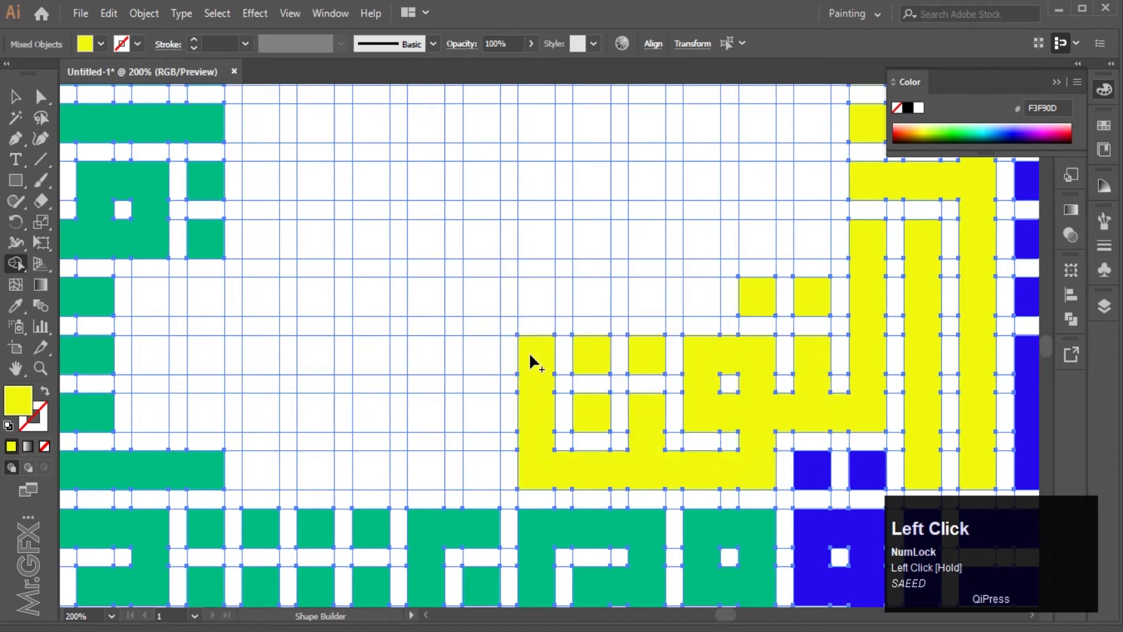
{"action": "mouse_move", "coordinate": [529, 468]}
{"action": "left_mouse_down"}
{"action": "mouse_move", "coordinate": [461, 475]}
{"action": "mouse_move", "coordinate": [417, 404]}
{"action": "mouse_move", "coordinate": [426, 351]}
{"action": "left_mouse_up"}
{"action": "left_click", "coordinate": [480, 411]}
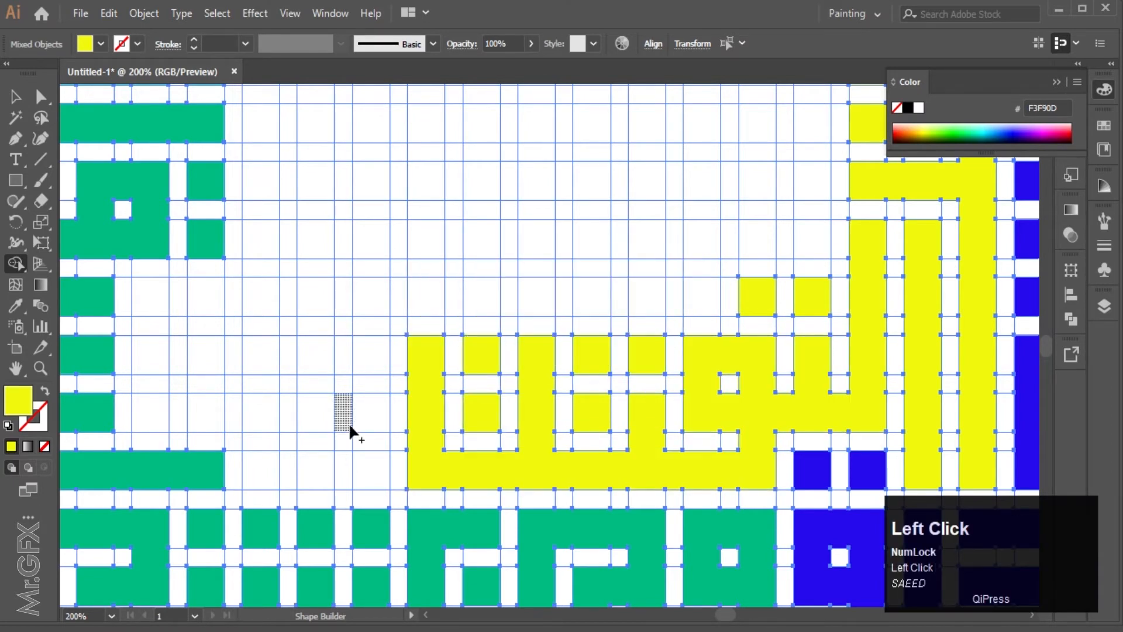
Merge a yellow looped letter with a toothed end piece beyond the uprights, plus a flat bar and a dot square above.
{"action": "key", "text": "space"}
{"action": "mouse_move", "coordinate": [348, 422]}
{"action": "left_mouse_down"}
{"action": "mouse_move", "coordinate": [649, 431]}
{"action": "mouse_move", "coordinate": [637, 363]}
{"action": "mouse_move", "coordinate": [595, 483]}
{"action": "mouse_move", "coordinate": [554, 383]}
{"action": "mouse_move", "coordinate": [453, 426]}
{"action": "mouse_move", "coordinate": [464, 373]}
{"action": "left_mouse_up"}
{"action": "left_click_drag", "start_coordinate": [535, 349], "coordinate": [536, 349]}
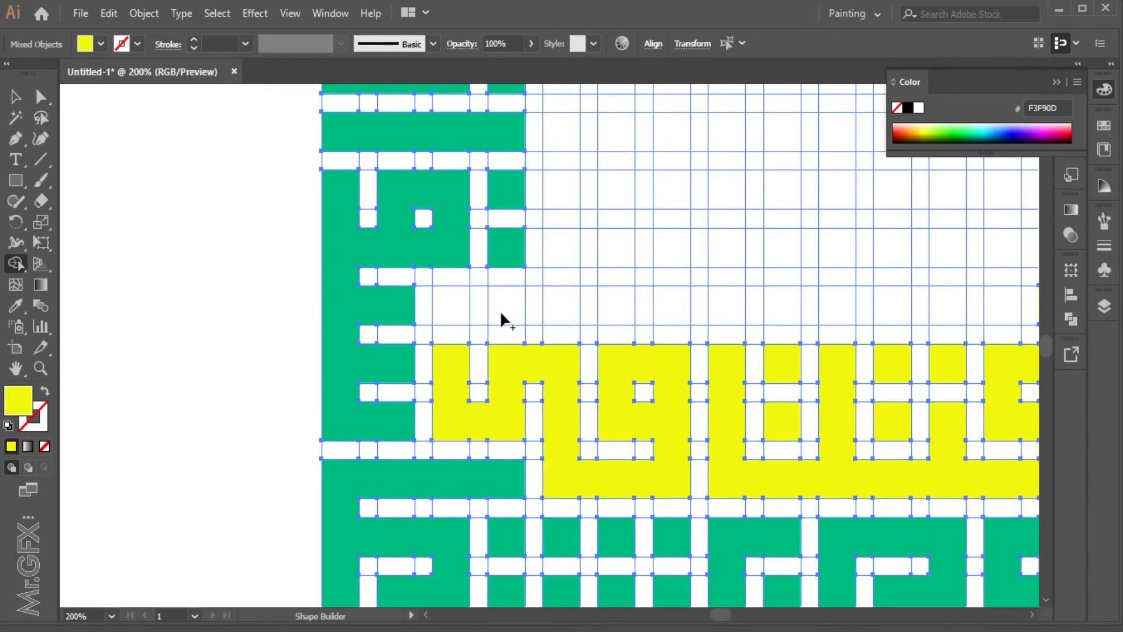
{"action": "left_click", "coordinate": [660, 307]}
{"action": "mouse_move", "coordinate": [617, 316]}
{"action": "left_mouse_down"}
{"action": "mouse_move", "coordinate": [479, 311]}
{"action": "mouse_move", "coordinate": [671, 304]}
{"action": "left_mouse_up"}
Rotate the whole grid 90 degrees counterclockwise so the blue lettering runs along the upper edge.
{"action": "scroll", "coordinate": [682, 381], "scroll_direction": "up", "scroll_amount": 3}
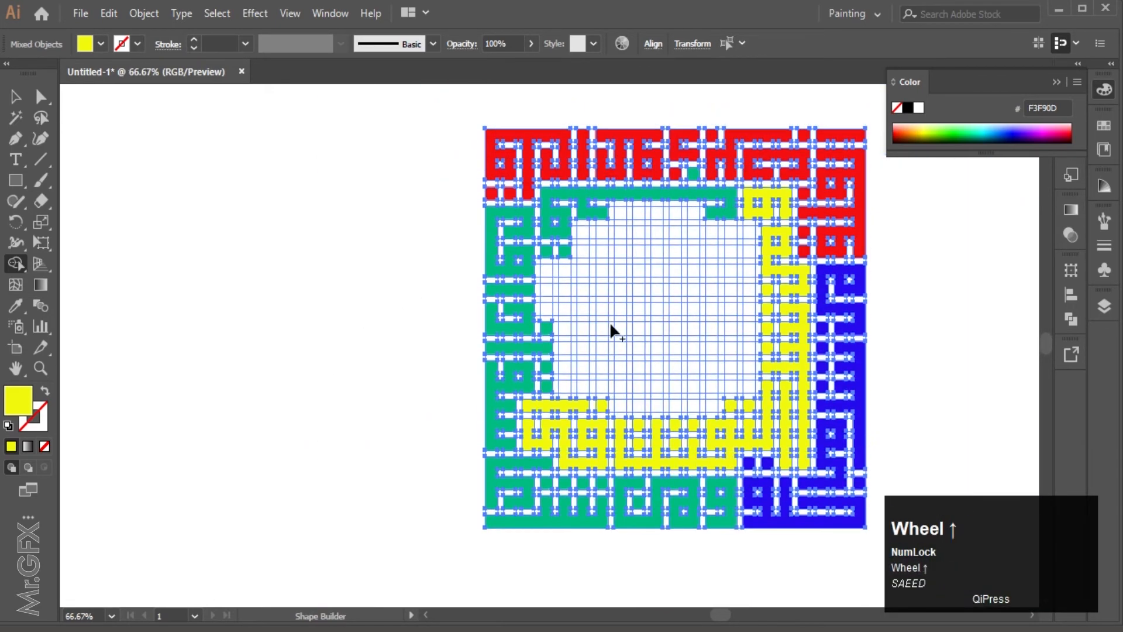
{"action": "left_click", "coordinate": [15, 99]}
{"action": "key", "text": "space"}
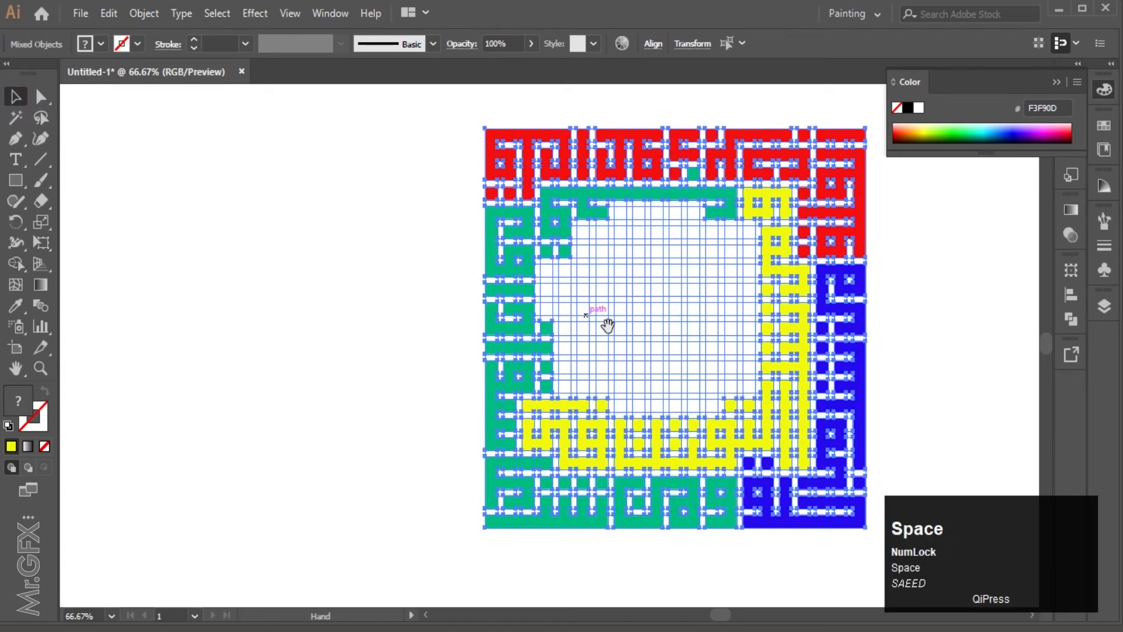
{"action": "left_click_drag", "start_coordinate": [607, 321], "coordinate": [503, 368]}
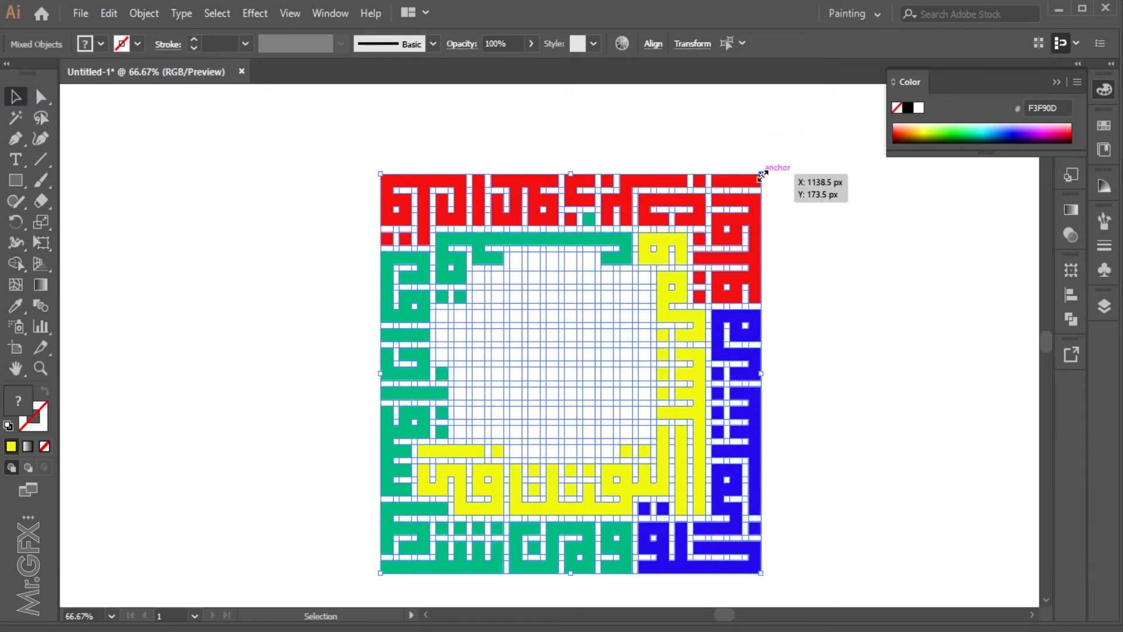
{"action": "left_click_drag", "start_coordinate": [765, 164], "coordinate": [421, 216]}
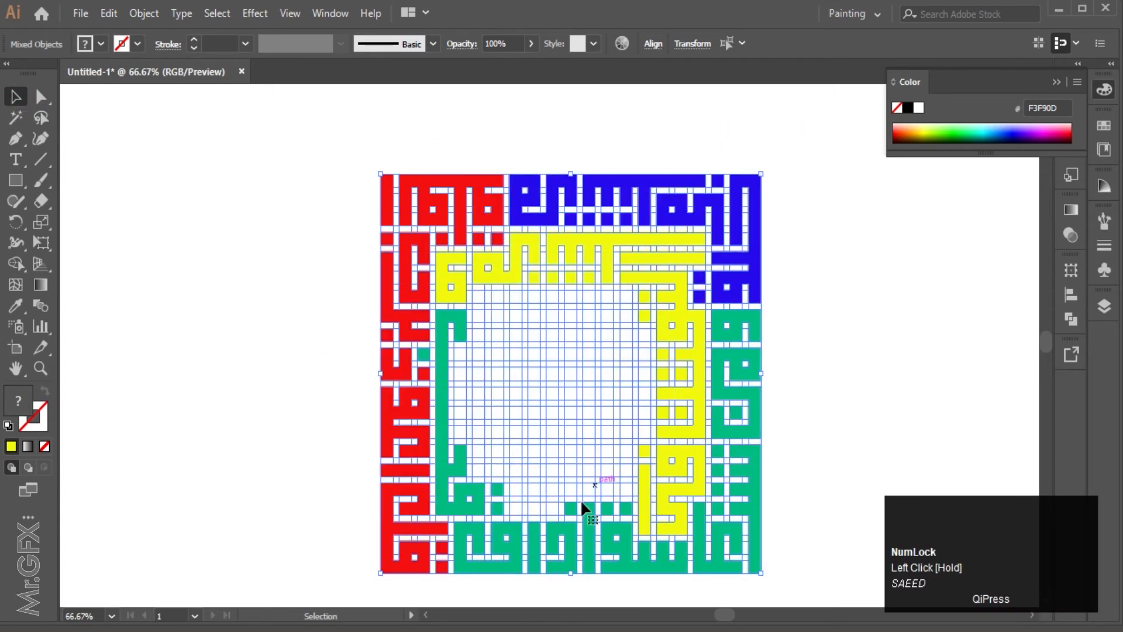
Merge cells above the green lettering with Shape Builder into a yellow word with a wide loop, a small loop, a folded tail and two dots.
{"action": "scroll", "coordinate": [599, 473], "scroll_direction": "up", "scroll_amount": 3}
{"action": "scroll", "coordinate": [599, 472], "scroll_direction": "down", "scroll_amount": 1}
{"action": "key", "text": "shift+m"}
{"action": "left_click", "coordinate": [739, 333]}
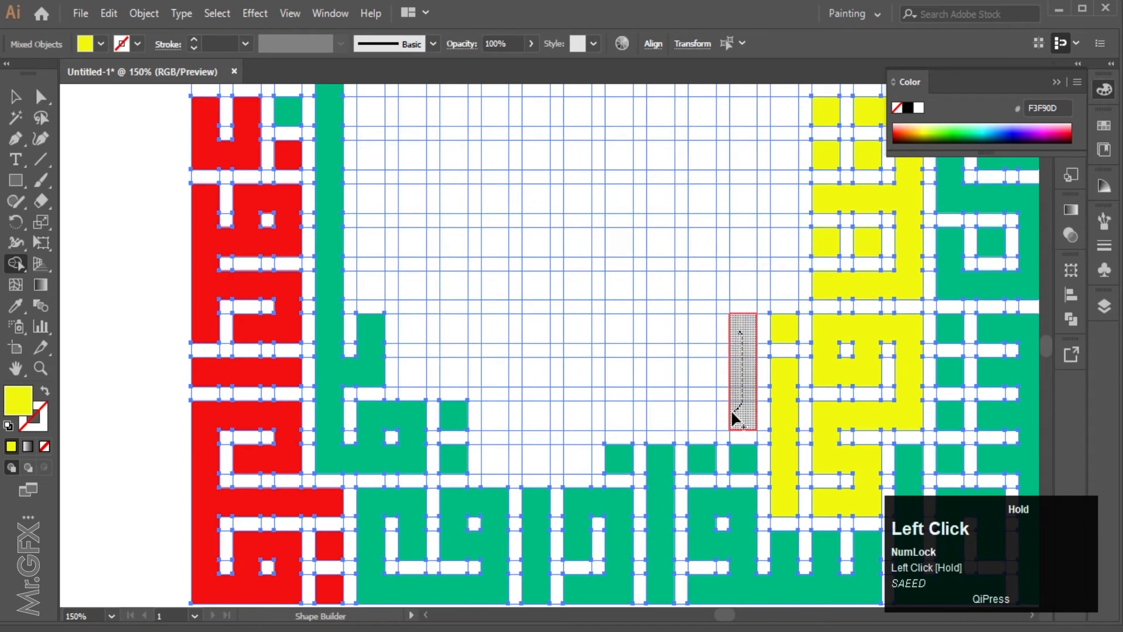
{"action": "mouse_move", "coordinate": [726, 414]}
{"action": "left_mouse_down"}
{"action": "mouse_move", "coordinate": [661, 406]}
{"action": "mouse_move", "coordinate": [686, 333]}
{"action": "mouse_move", "coordinate": [647, 367]}
{"action": "left_mouse_up"}
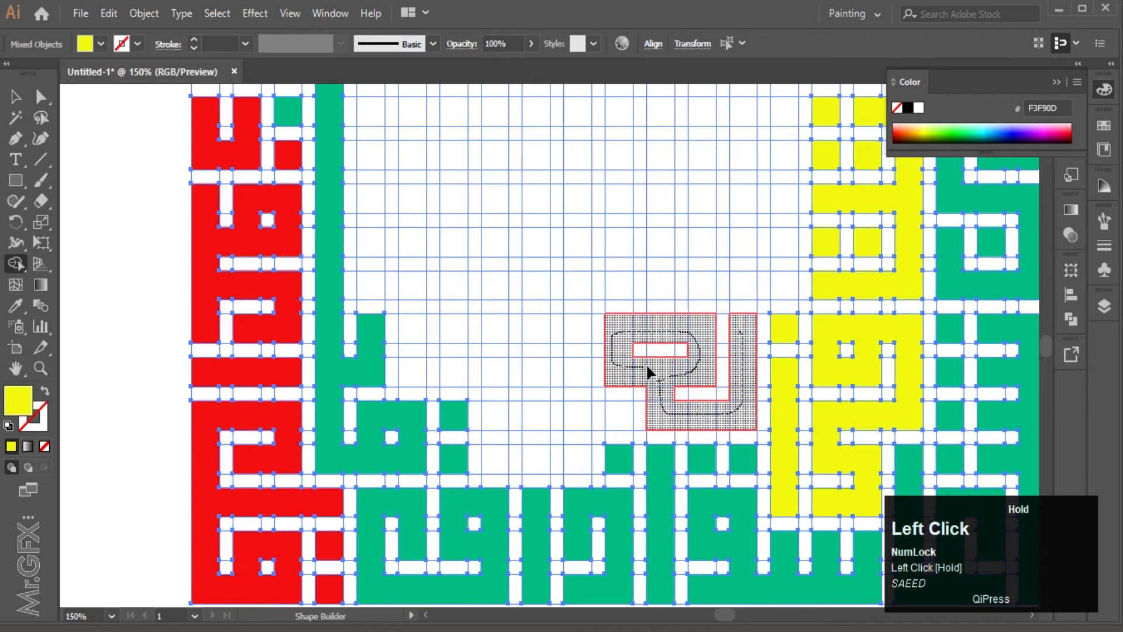
{"action": "mouse_move", "coordinate": [628, 414]}
{"action": "left_mouse_down"}
{"action": "mouse_move", "coordinate": [584, 419]}
{"action": "mouse_move", "coordinate": [556, 371]}
{"action": "mouse_move", "coordinate": [573, 454]}
{"action": "mouse_move", "coordinate": [502, 424]}
{"action": "mouse_move", "coordinate": [471, 335]}
{"action": "mouse_move", "coordinate": [409, 377]}
{"action": "left_mouse_up"}
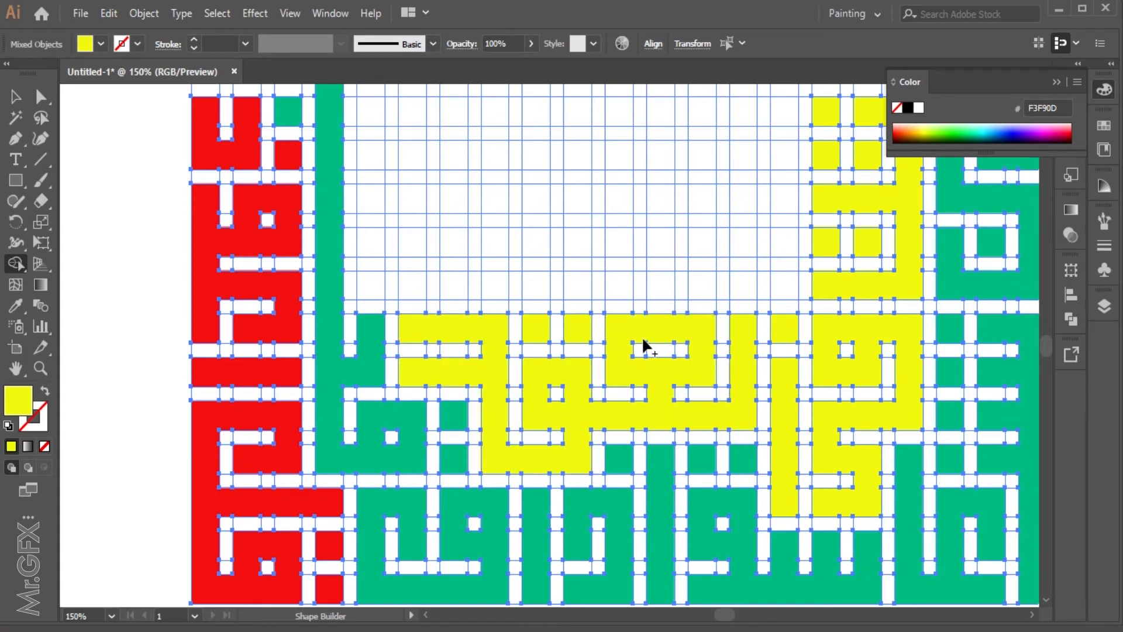
Rotate the grid 90 degrees counterclockwise so the red lettering lies along the lower edge, and reactivate Shape Builder.
{"action": "scroll", "coordinate": [618, 296], "scroll_direction": "up", "scroll_amount": 3}
{"action": "left_click", "coordinate": [16, 96]}
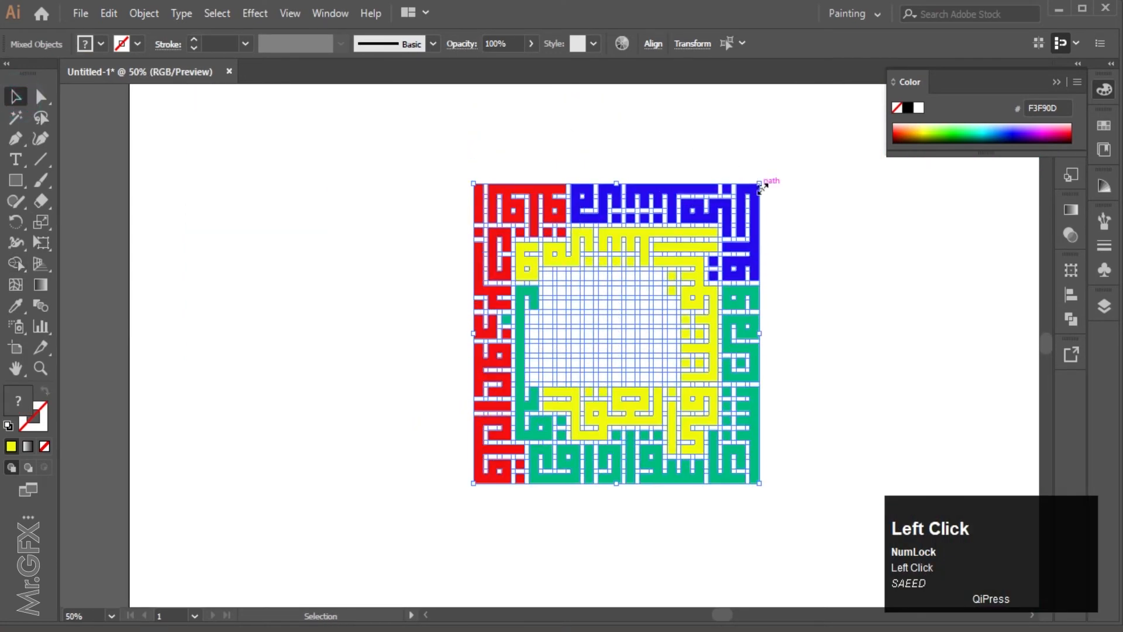
{"action": "left_click_drag", "start_coordinate": [762, 187], "coordinate": [21, 283]}
{"action": "left_click", "coordinate": [15, 264]}
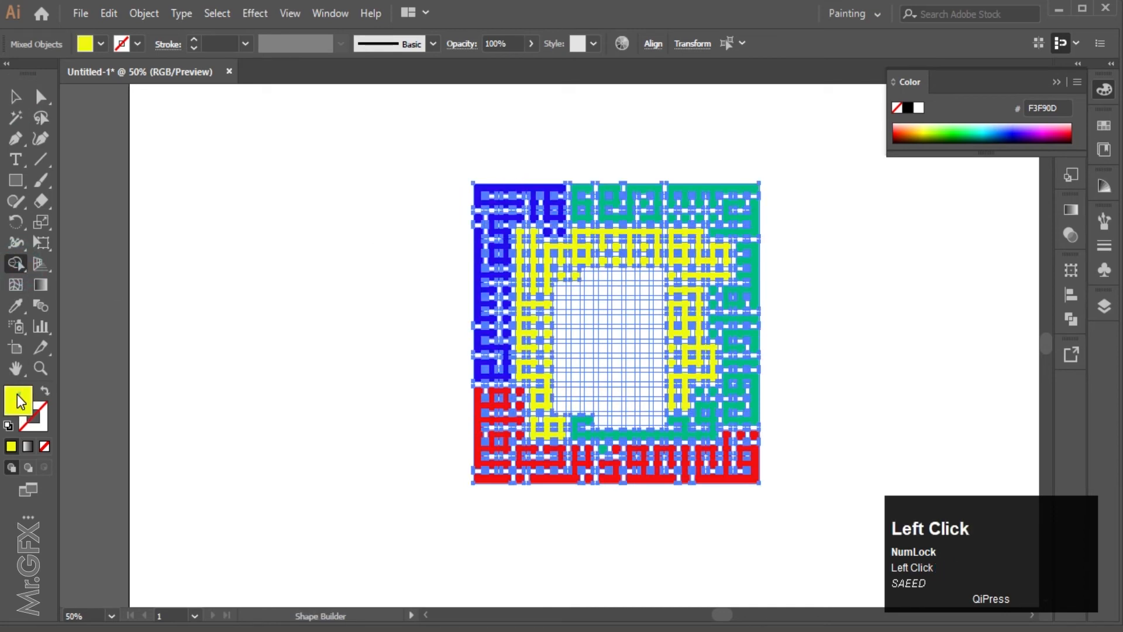
Set the fill colour to orange D1770B.
{"action": "double_click", "coordinate": [18, 400]}
{"action": "left_click_drag", "start_coordinate": [581, 397], "coordinate": [581, 428]}
{"action": "left_click", "coordinate": [578, 407]}
{"action": "left_click", "coordinate": [534, 251]}
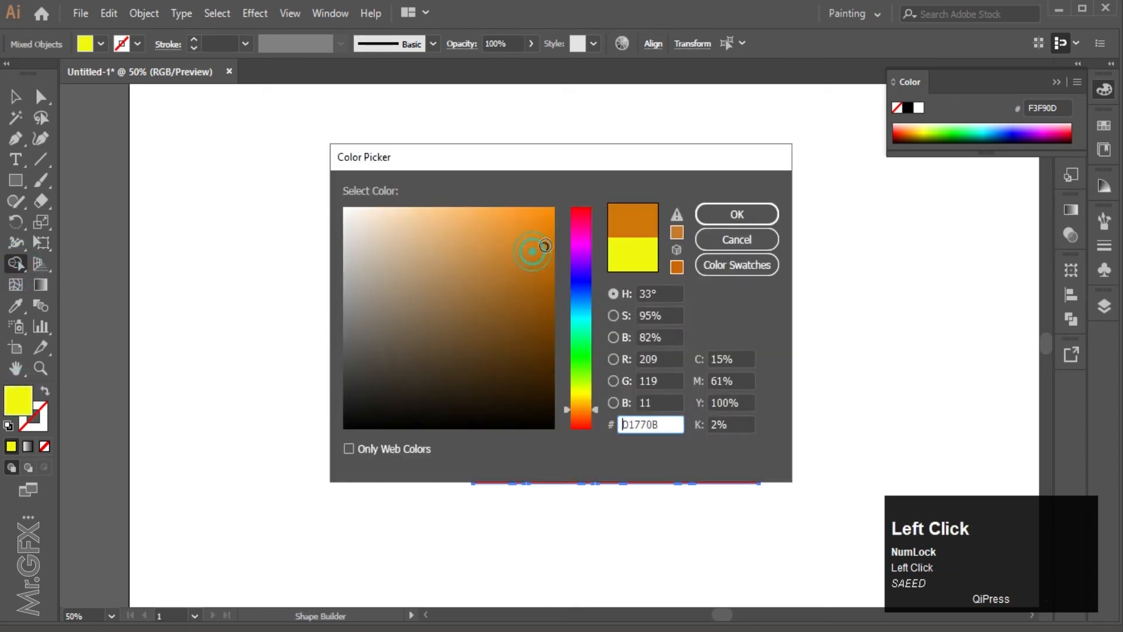
{"action": "left_click", "coordinate": [737, 214]}
Merge cells above the long green baseline into an orange looped letter with a tail, a separate upright, and a toothed looped letter with a dot.
{"action": "scroll", "coordinate": [731, 373], "scroll_direction": "down", "scroll_amount": 5}
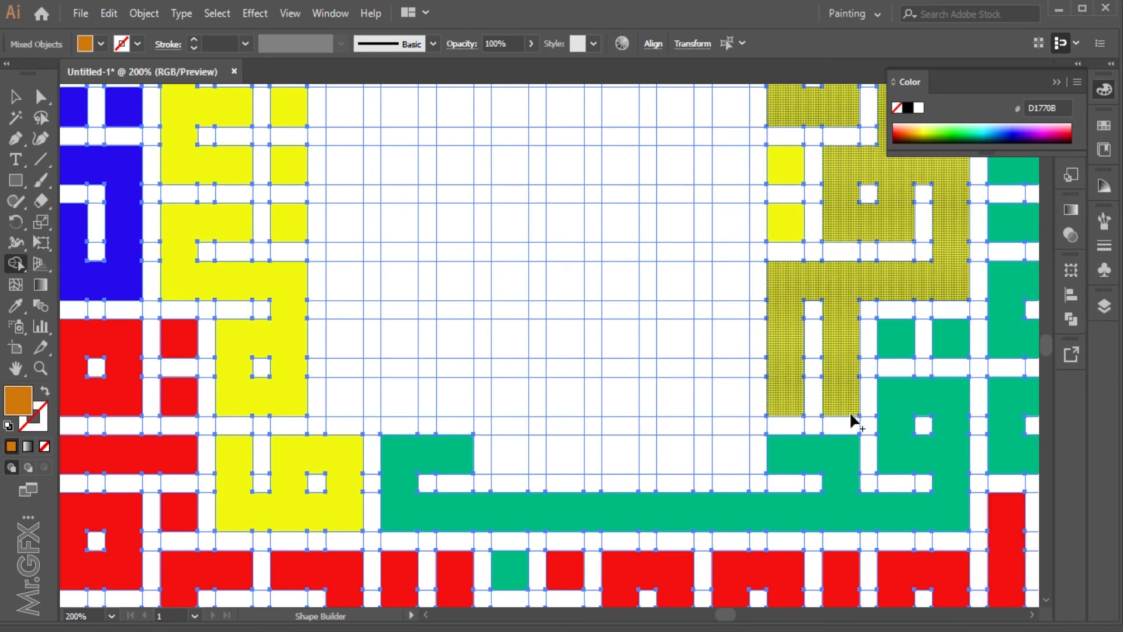
{"action": "mouse_move", "coordinate": [725, 391]}
{"action": "left_mouse_down"}
{"action": "mouse_move", "coordinate": [681, 342]}
{"action": "mouse_move", "coordinate": [727, 388]}
{"action": "mouse_move", "coordinate": [658, 456]}
{"action": "mouse_move", "coordinate": [627, 448]}
{"action": "left_mouse_up"}
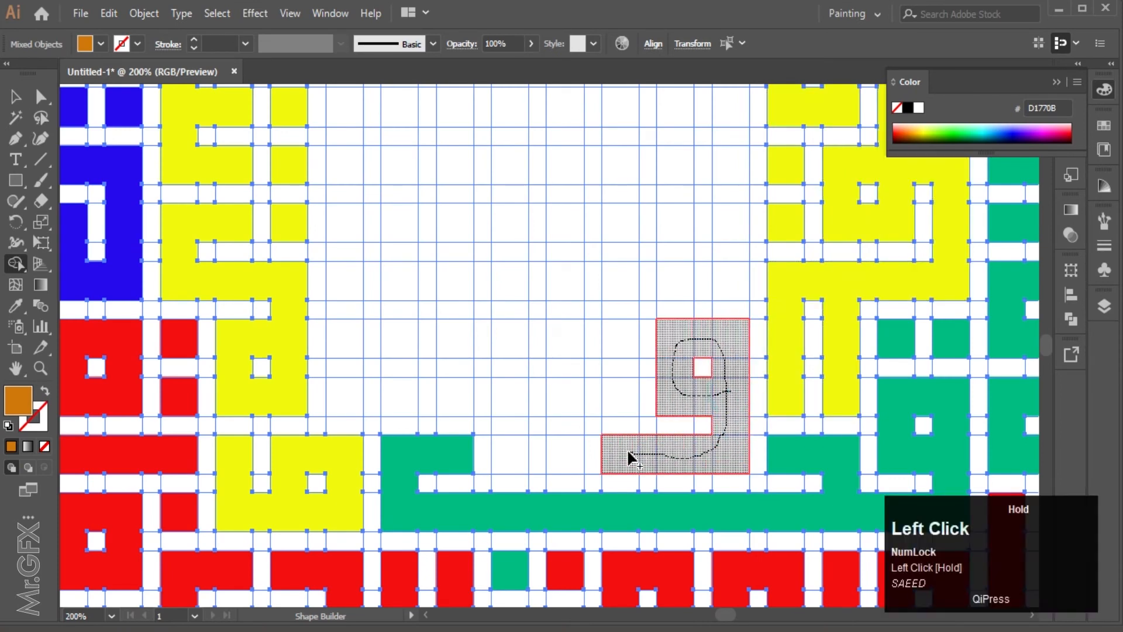
{"action": "left_click_drag", "start_coordinate": [618, 386], "coordinate": [619, 292]}
{"action": "mouse_move", "coordinate": [508, 401]}
{"action": "left_mouse_down"}
{"action": "mouse_move", "coordinate": [556, 455]}
{"action": "mouse_move", "coordinate": [513, 399]}
{"action": "mouse_move", "coordinate": [441, 394]}
{"action": "mouse_move", "coordinate": [395, 348]}
{"action": "left_mouse_up"}
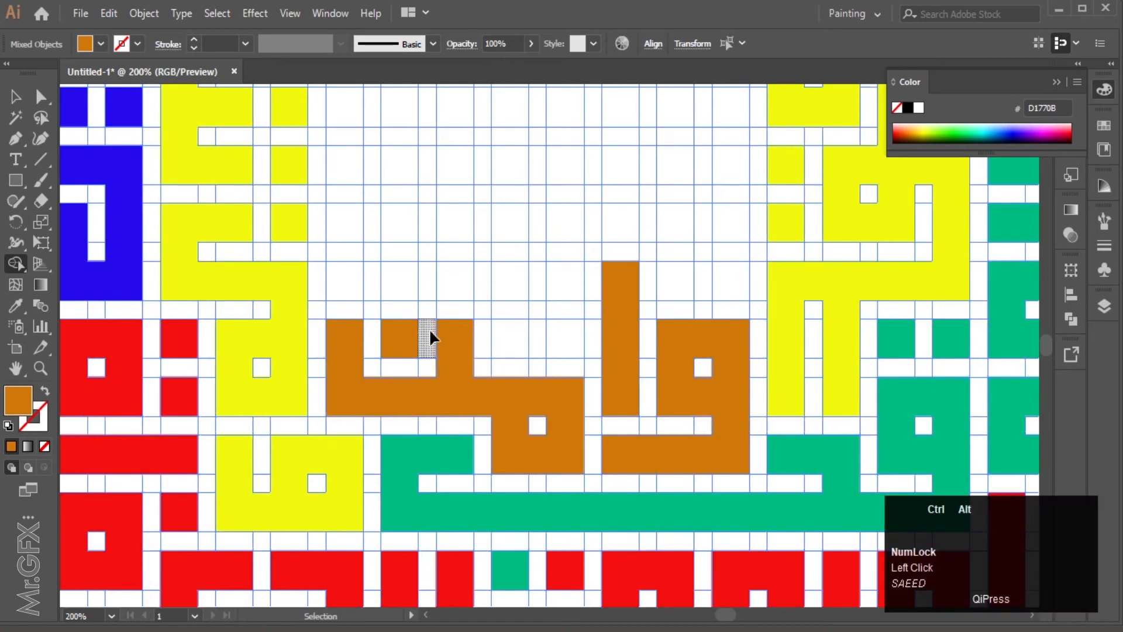
Rotate the grid 90 degrees counterclockwise so the orange letters stand vertically, and reactivate Shape Builder.
{"action": "scroll", "coordinate": [430, 328], "scroll_direction": "down", "scroll_amount": 5}
{"action": "left_click", "coordinate": [16, 96]}
{"action": "left_click_drag", "start_coordinate": [612, 170], "coordinate": [304, 189]}
{"action": "left_click", "coordinate": [15, 263]}
Merge an orange toothed letter beside the existing orange word, fill three dot squares above it, and add a further tooth.
{"action": "scroll", "coordinate": [440, 414], "scroll_direction": "up", "scroll_amount": 3}
{"action": "scroll", "coordinate": [723, 402], "scroll_direction": "up", "scroll_amount": 1}
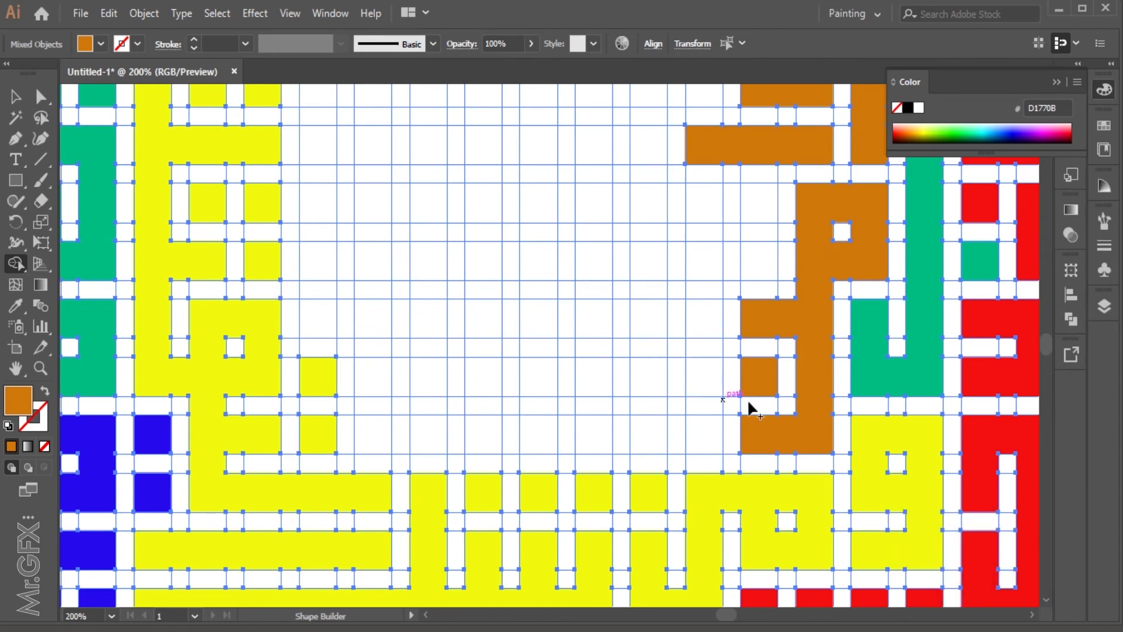
{"action": "scroll", "coordinate": [733, 413], "scroll_direction": "up", "scroll_amount": 1}
{"action": "left_click_drag", "start_coordinate": [720, 416], "coordinate": [882, 376]}
{"action": "scroll", "coordinate": [839, 359], "scroll_direction": "down", "scroll_amount": 1}
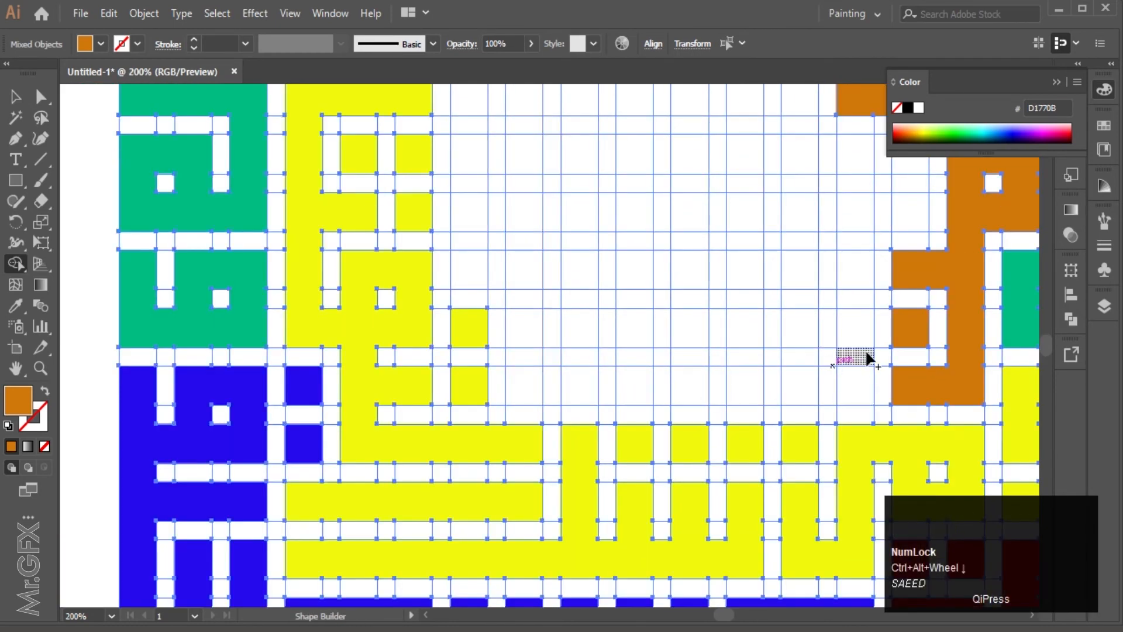
{"action": "mouse_move", "coordinate": [868, 340]}
{"action": "left_mouse_down"}
{"action": "mouse_move", "coordinate": [856, 373]}
{"action": "mouse_move", "coordinate": [804, 332]}
{"action": "mouse_move", "coordinate": [744, 351]}
{"action": "left_mouse_up"}
{"action": "left_click_drag", "start_coordinate": [852, 271], "coordinate": [798, 271]}
{"action": "left_click", "coordinate": [750, 274]}
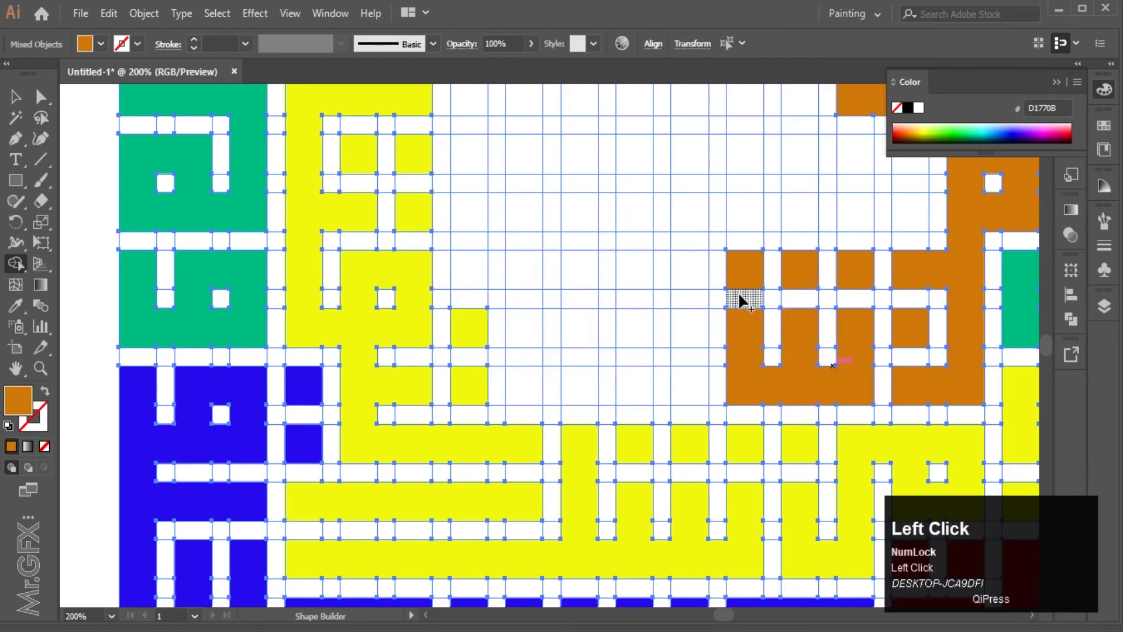
{"action": "mouse_move", "coordinate": [692, 329]}
{"action": "left_mouse_down"}
{"action": "mouse_move", "coordinate": [744, 383]}
{"action": "mouse_move", "coordinate": [692, 377]}
{"action": "left_mouse_up"}
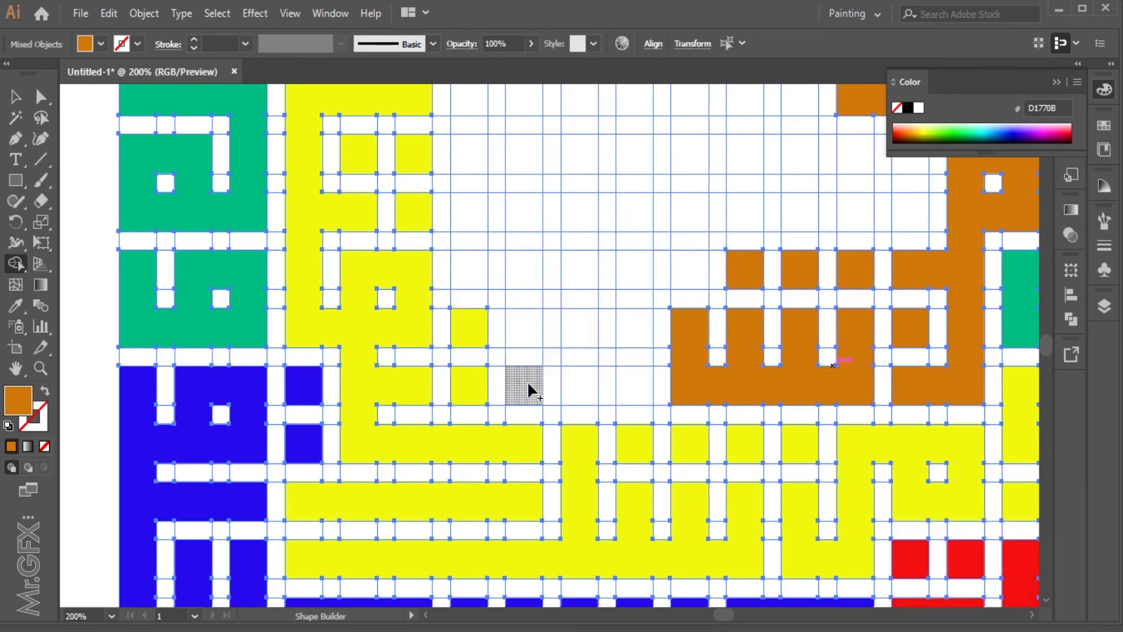
Extend the toothed orange letter's baseline and merge a folded letter above it, ending in a short upright at the inner corner.
{"action": "left_click_drag", "start_coordinate": [531, 389], "coordinate": [682, 380]}
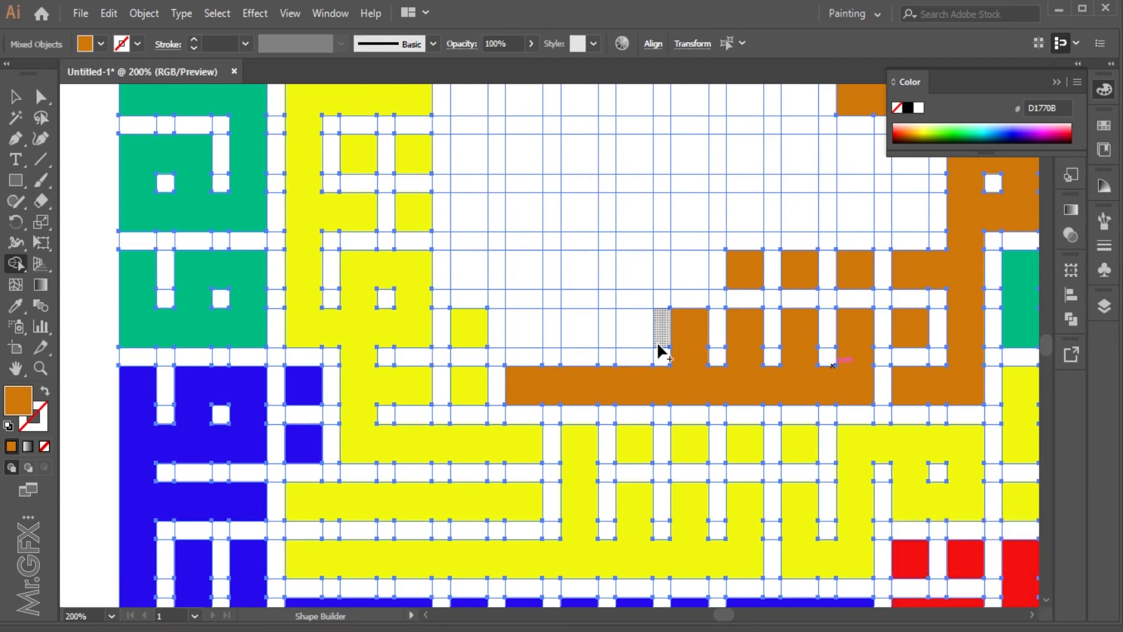
{"action": "scroll", "coordinate": [690, 352], "scroll_direction": "up", "scroll_amount": 1}
{"action": "mouse_move", "coordinate": [681, 298]}
{"action": "left_mouse_down"}
{"action": "mouse_move", "coordinate": [583, 299]}
{"action": "mouse_move", "coordinate": [621, 300]}
{"action": "mouse_move", "coordinate": [633, 347]}
{"action": "mouse_move", "coordinate": [529, 350]}
{"action": "mouse_move", "coordinate": [521, 308]}
{"action": "mouse_move", "coordinate": [482, 300]}
{"action": "mouse_move", "coordinate": [462, 244]}
{"action": "mouse_move", "coordinate": [541, 295]}
{"action": "left_mouse_up"}
Try rotating the grid 90 degrees counterclockwise and lengthening the short orange corner stroke, and undo these changes.
{"action": "scroll", "coordinate": [564, 265], "scroll_direction": "down", "scroll_amount": 1, "text": "ctrl"}
{"action": "scroll", "coordinate": [567, 261], "scroll_direction": "down", "scroll_amount": 4, "text": "ctrl"}
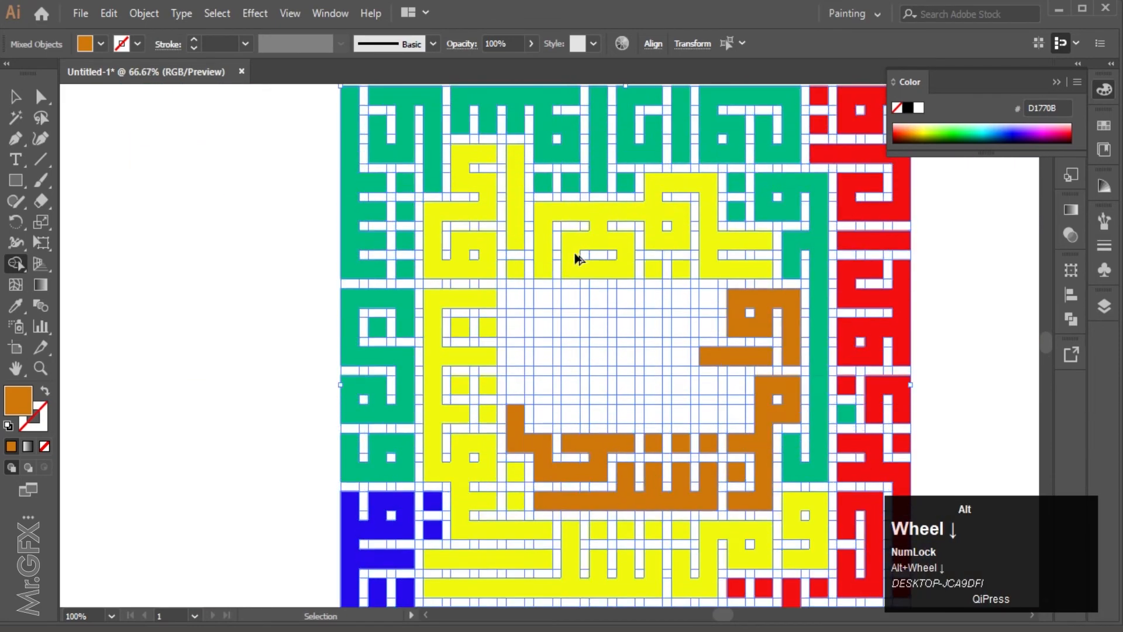
{"action": "left_click", "coordinate": [15, 96]}
{"action": "left_click_drag", "start_coordinate": [692, 188], "coordinate": [510, 219]}
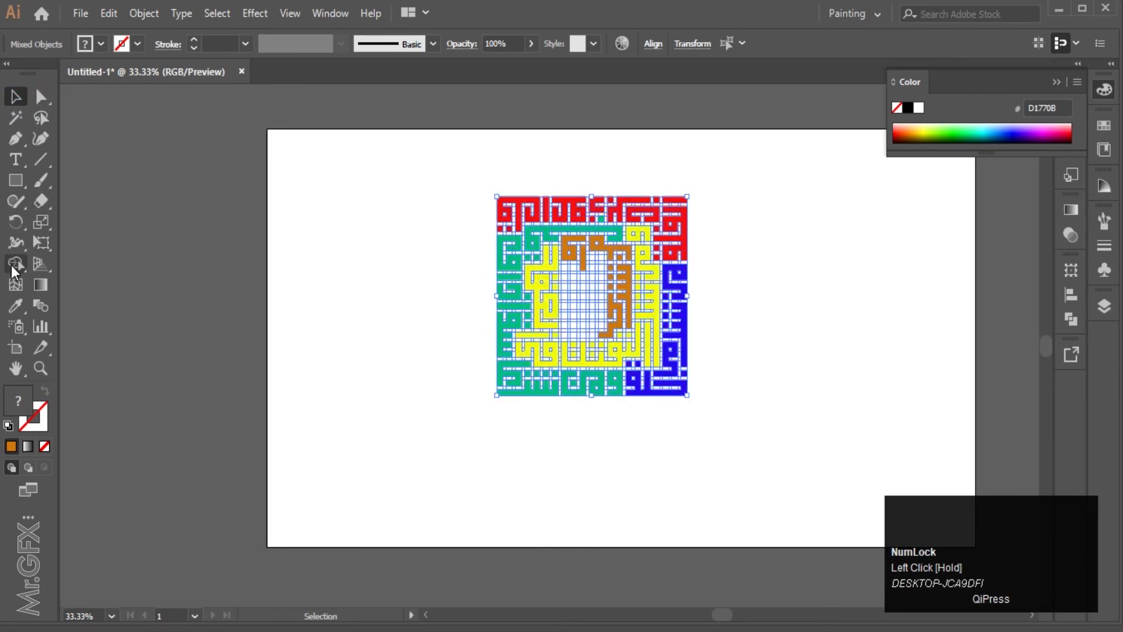
{"action": "left_click", "coordinate": [15, 264]}
{"action": "scroll", "coordinate": [714, 378], "scroll_direction": "up", "scroll_amount": 4, "text": "ctrl"}
{"action": "mouse_move", "coordinate": [634, 364]}
{"action": "left_mouse_down"}
{"action": "mouse_move", "coordinate": [679, 358]}
{"action": "mouse_move", "coordinate": [658, 345]}
{"action": "left_mouse_up"}
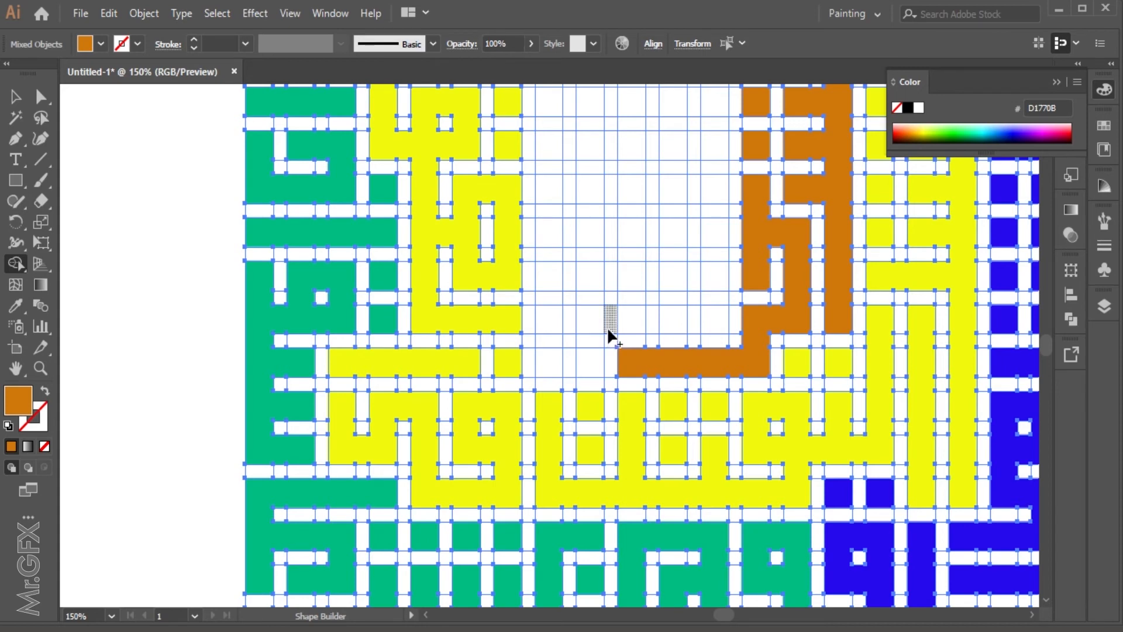
{"action": "scroll", "coordinate": [619, 295], "scroll_direction": "down", "scroll_amount": 2}
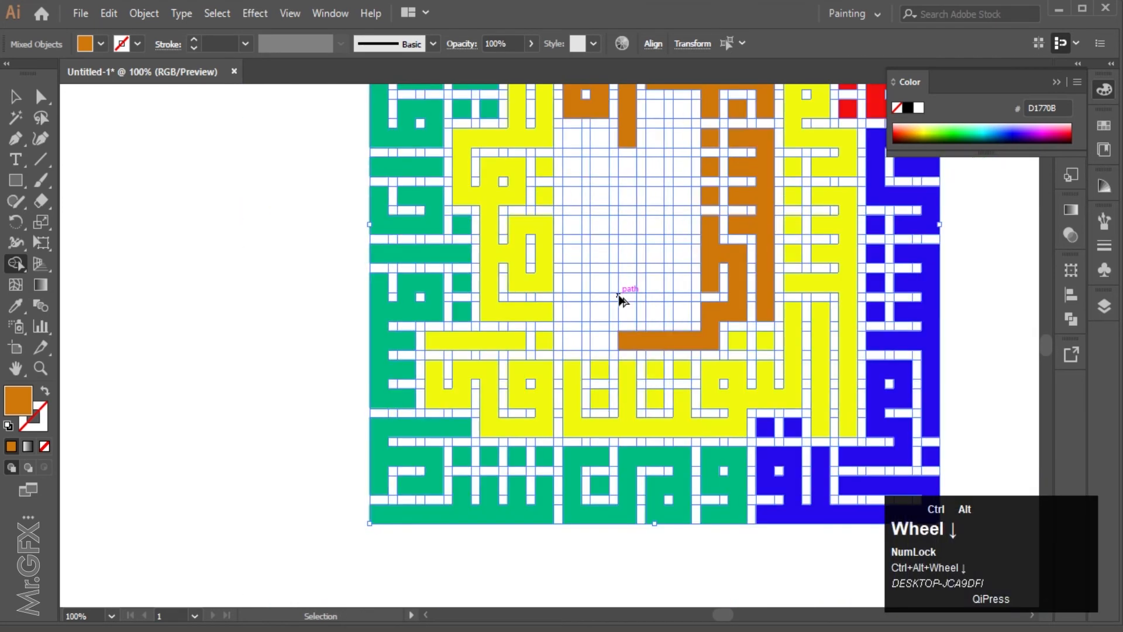
{"action": "key", "text": "ctrl+z"}
Lengthen the short orange upright at the inner corner into a tall stroke beside the yellow lettering.
{"action": "scroll", "coordinate": [547, 234], "scroll_direction": "up", "scroll_amount": 1}
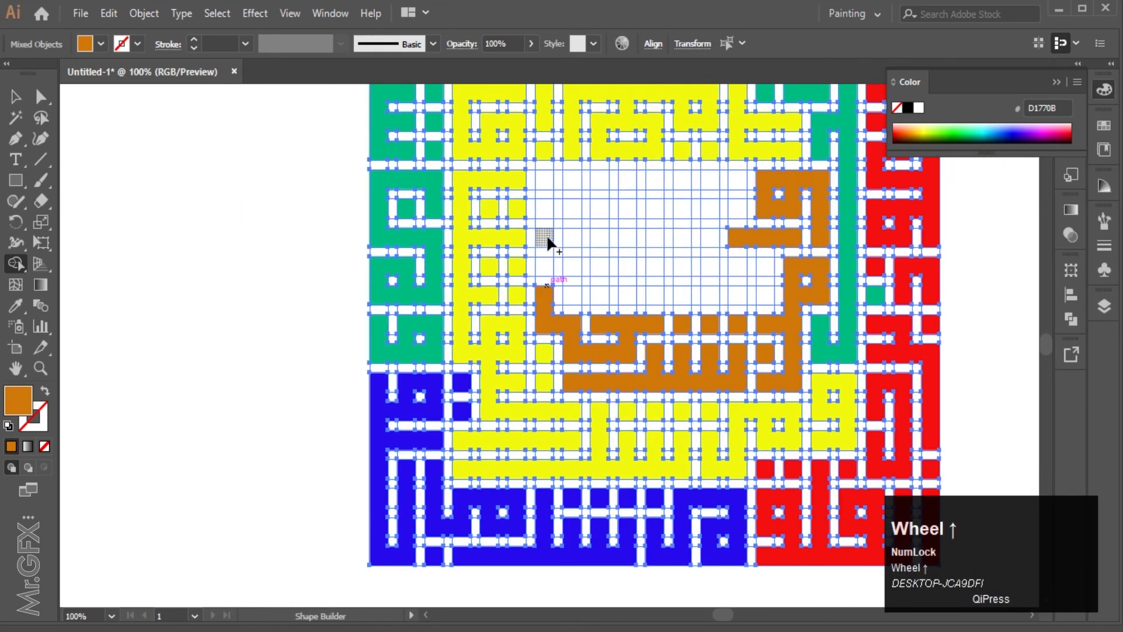
{"action": "scroll", "coordinate": [544, 274], "scroll_direction": "up", "scroll_amount": 3}
{"action": "left_click_drag", "start_coordinate": [548, 316], "coordinate": [552, 182]}
Rotate the grid 180 degrees so the blue lettering is along the upper edge, and reactivate Shape Builder.
{"action": "scroll", "coordinate": [563, 241], "scroll_direction": "down", "scroll_amount": 4}
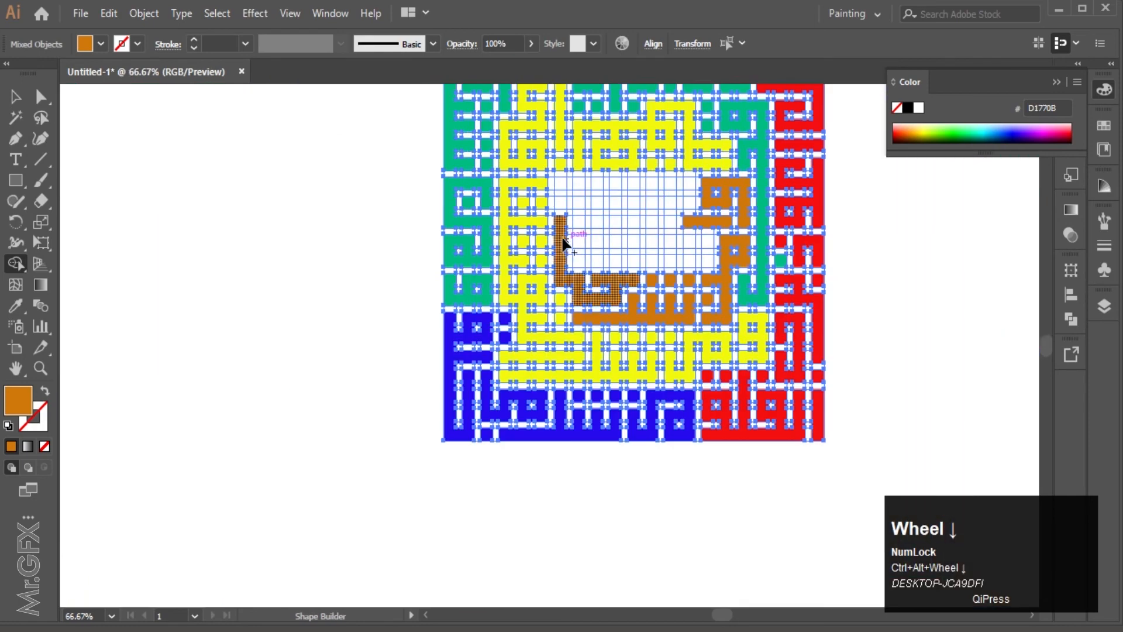
{"action": "scroll", "coordinate": [563, 242], "scroll_direction": "up", "scroll_amount": 1}
{"action": "left_click", "coordinate": [15, 96]}
{"action": "scroll", "coordinate": [762, 130], "scroll_direction": "down", "scroll_amount": 1}
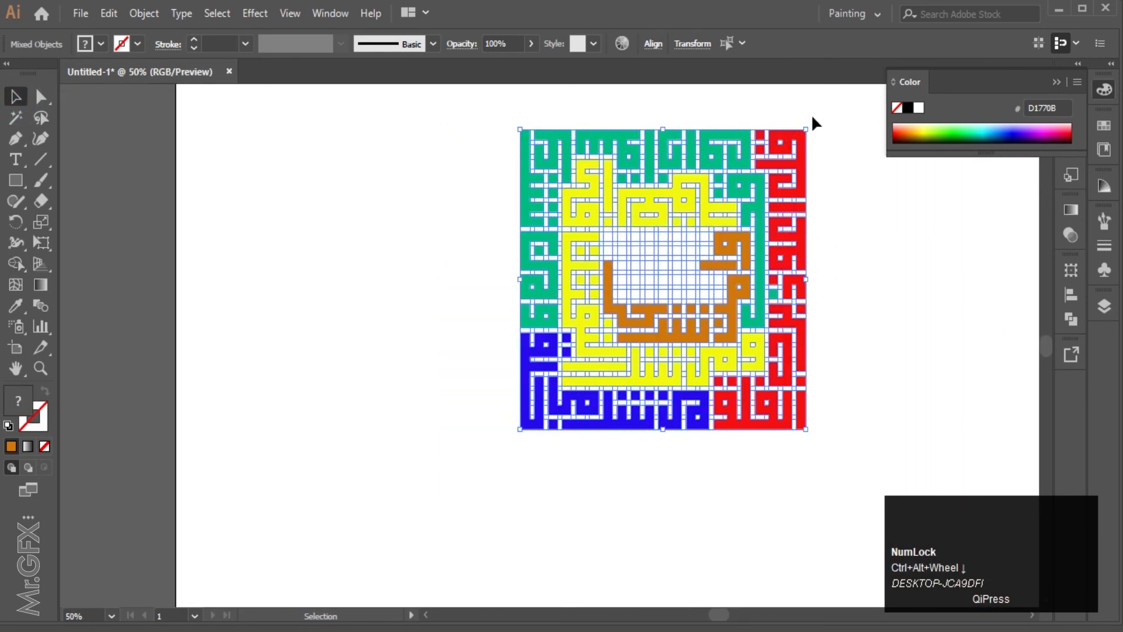
{"action": "left_click_drag", "start_coordinate": [804, 118], "coordinate": [557, 423]}
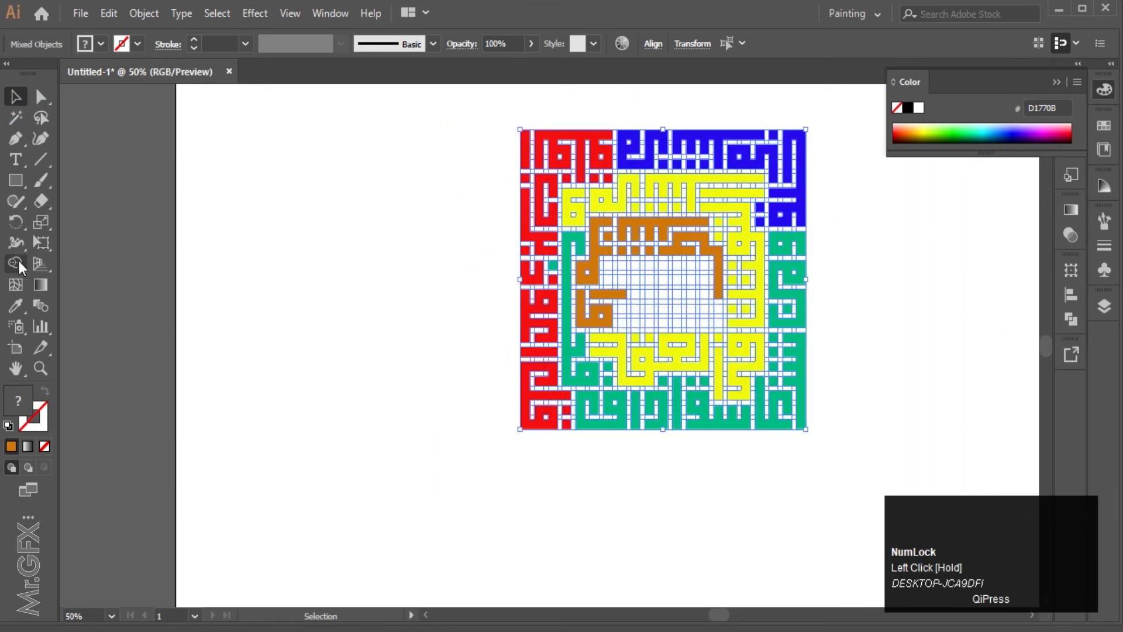
{"action": "left_click", "coordinate": [19, 261]}
Merge cells below the tall orange stroke into a toothed letter with a hooked end, an upright, and a folded letter with a dot above.
{"action": "scroll", "coordinate": [678, 296], "scroll_direction": "up", "scroll_amount": 4}
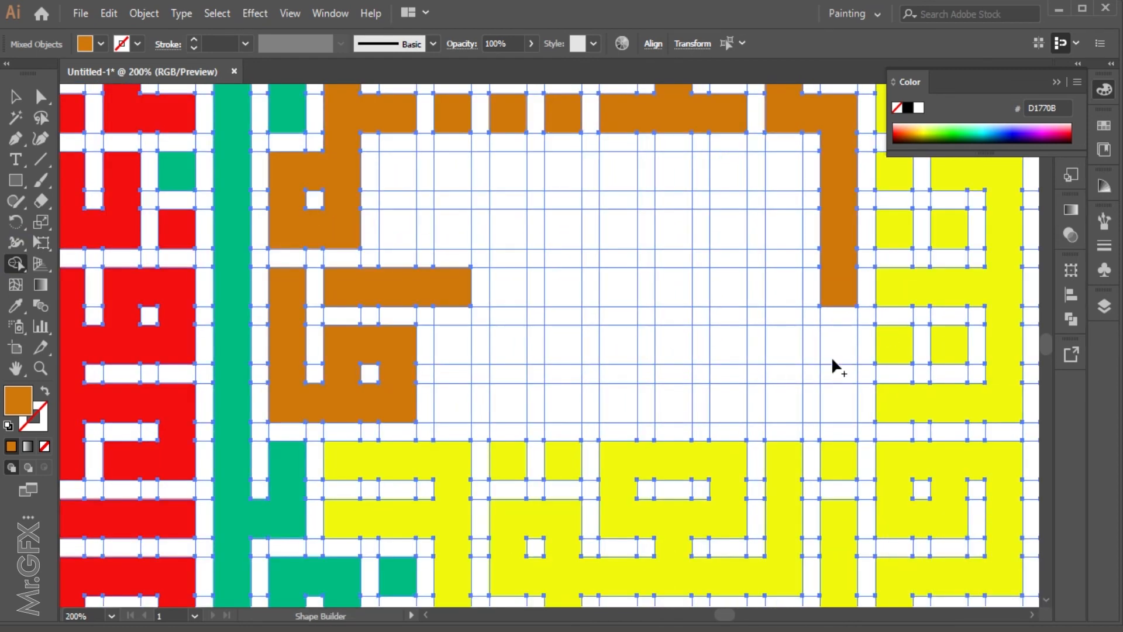
{"action": "mouse_move", "coordinate": [832, 363]}
{"action": "left_mouse_down"}
{"action": "mouse_move", "coordinate": [816, 401]}
{"action": "mouse_move", "coordinate": [729, 362]}
{"action": "mouse_move", "coordinate": [721, 394]}
{"action": "mouse_move", "coordinate": [674, 361]}
{"action": "mouse_move", "coordinate": [628, 290]}
{"action": "mouse_move", "coordinate": [604, 409]}
{"action": "left_mouse_up"}
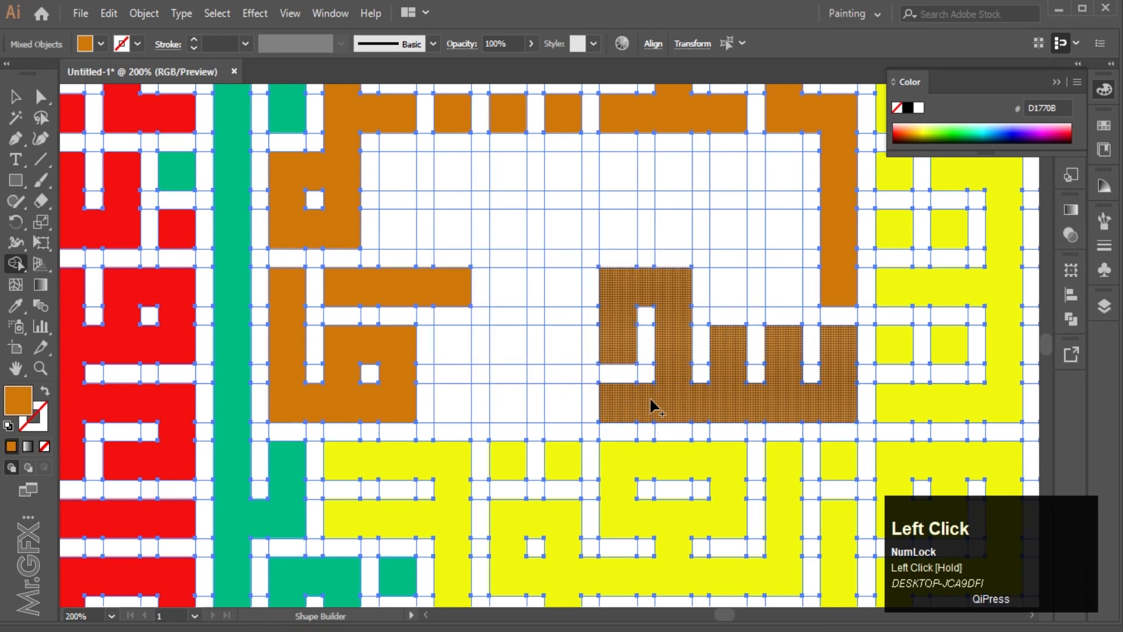
{"action": "left_click_drag", "start_coordinate": [563, 289], "coordinate": [565, 403]}
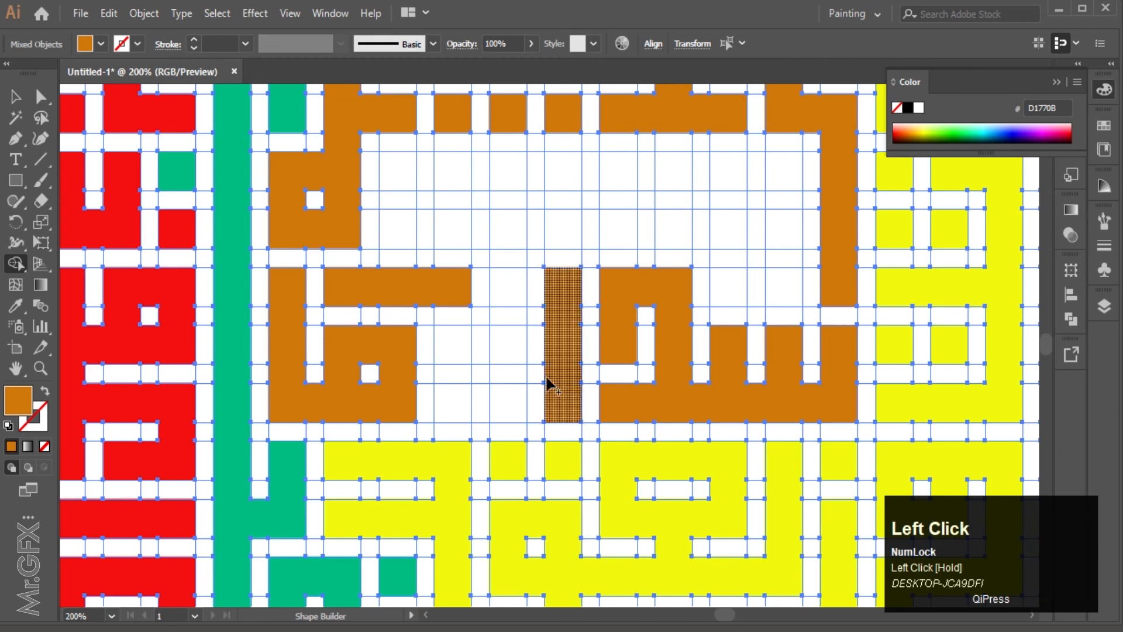
{"action": "left_click_drag", "start_coordinate": [448, 361], "coordinate": [451, 406]}
{"action": "left_click", "coordinate": [512, 298]}
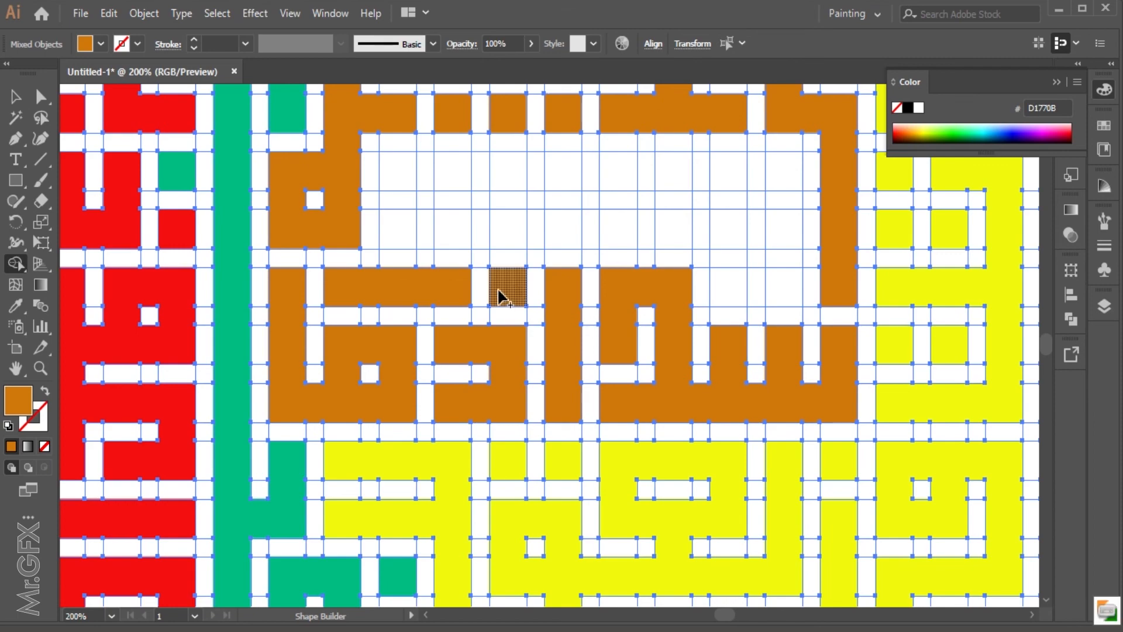
Rotate the grid 180 degrees so the empty centre lies beneath the new orange letters, and reactivate Shape Builder.
{"action": "scroll", "coordinate": [468, 293], "scroll_direction": "up", "scroll_amount": 2}
{"action": "scroll", "coordinate": [501, 308], "scroll_direction": "down", "scroll_amount": 4}
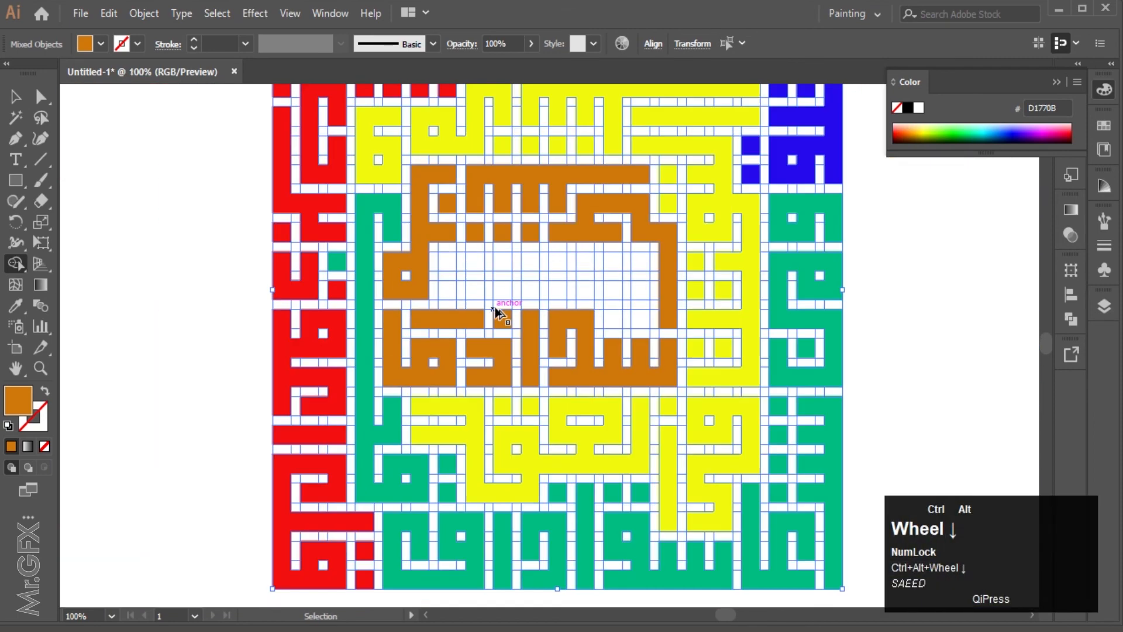
{"action": "left_click", "coordinate": [16, 96]}
{"action": "left_click_drag", "start_coordinate": [668, 141], "coordinate": [426, 459]}
{"action": "scroll", "coordinate": [491, 258], "scroll_direction": "up", "scroll_amount": 4}
{"action": "left_click", "coordinate": [15, 263]}
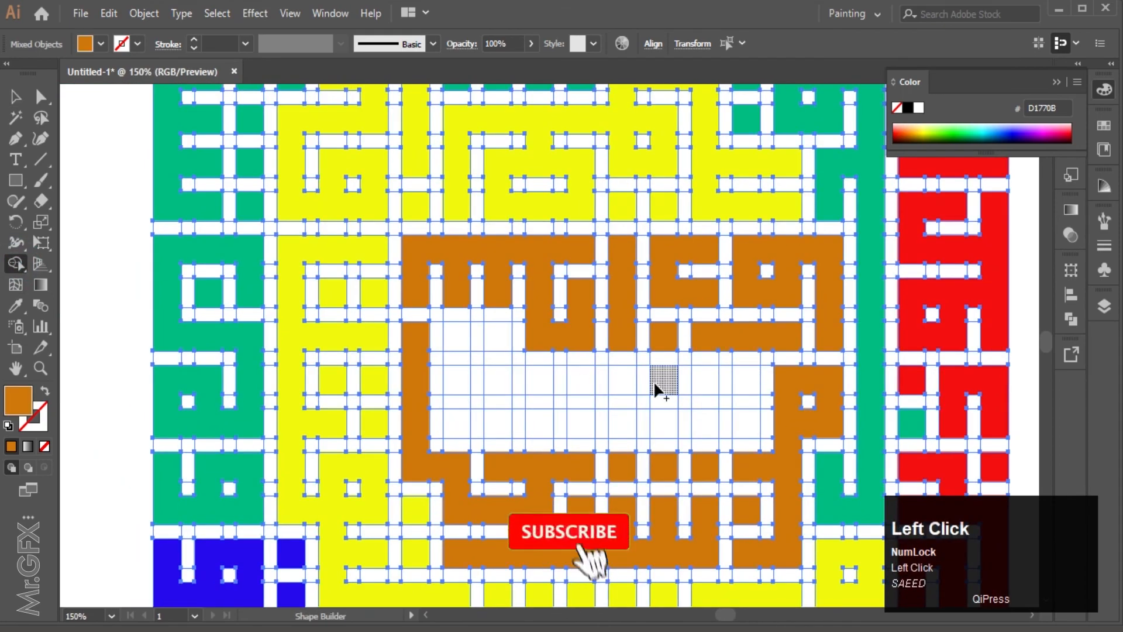
Merge the remaining central cells into an orange toothed letter with a long folded end, fill the cells beside it, and deselect the artwork.
{"action": "mouse_move", "coordinate": [669, 374]}
{"action": "left_mouse_down"}
{"action": "mouse_move", "coordinate": [706, 392]}
{"action": "mouse_move", "coordinate": [748, 380]}
{"action": "mouse_move", "coordinate": [621, 406]}
{"action": "mouse_move", "coordinate": [539, 400]}
{"action": "mouse_move", "coordinate": [495, 369]}
{"action": "mouse_move", "coordinate": [454, 389]}
{"action": "left_mouse_up"}
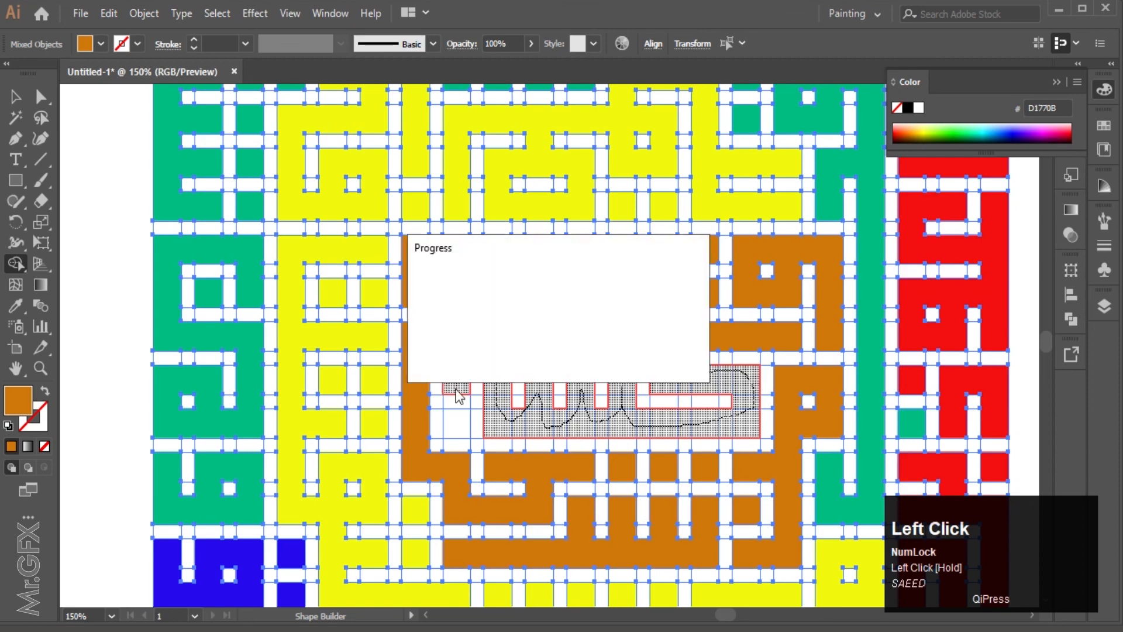
{"action": "scroll", "coordinate": [486, 326], "scroll_direction": "down", "scroll_amount": 2, "text": "ctrl"}
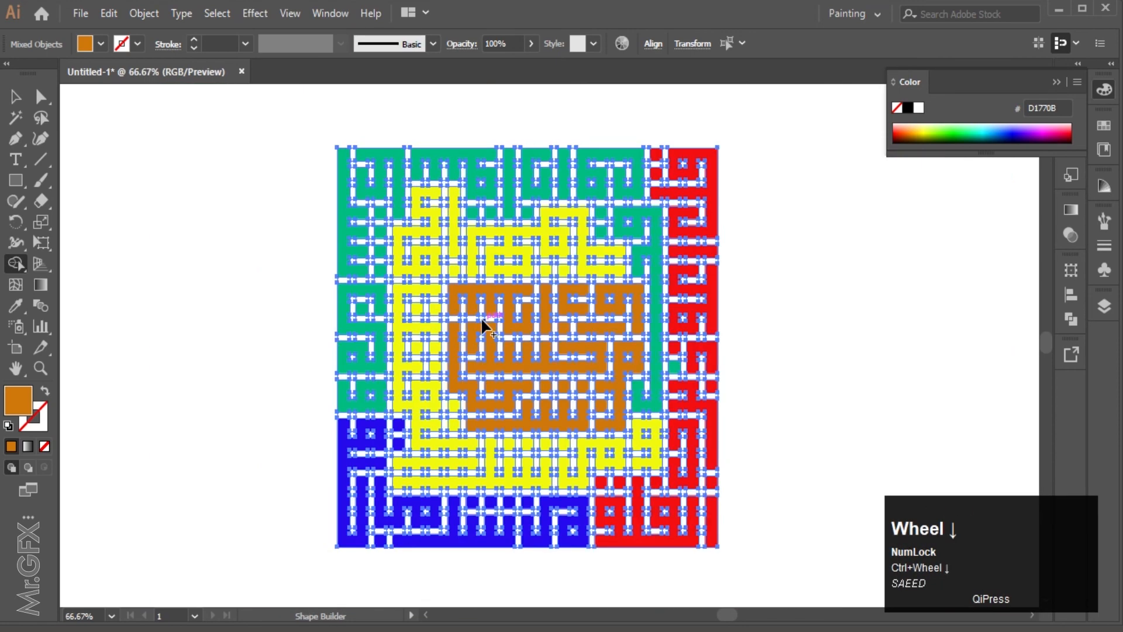
{"action": "left_click", "coordinate": [15, 95]}
{"action": "left_click", "coordinate": [255, 193]}
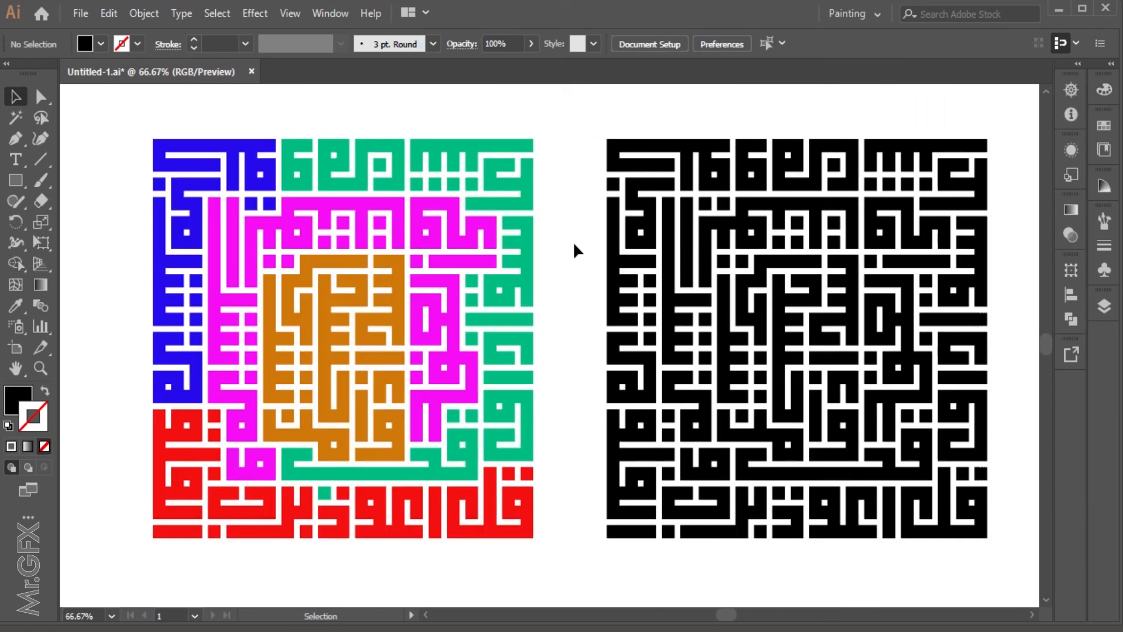